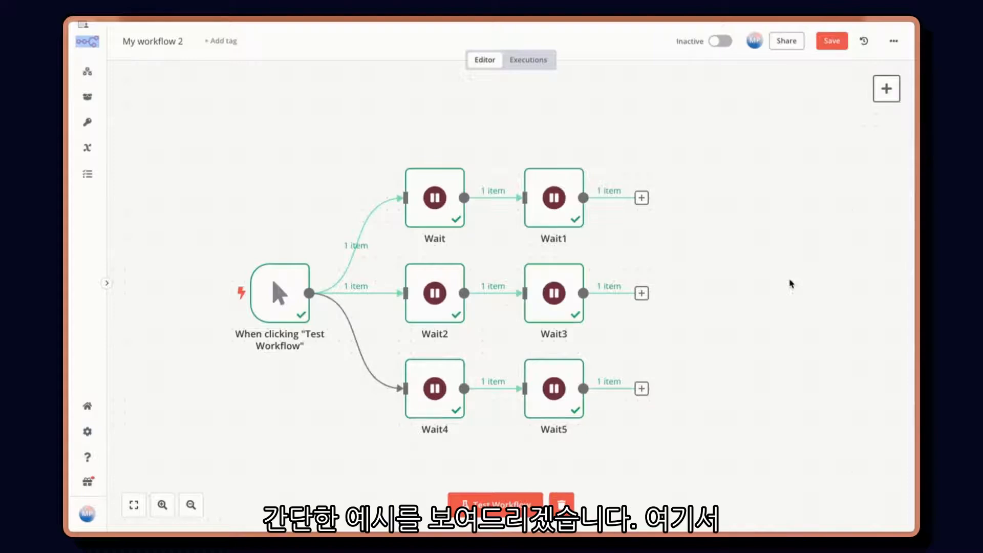
# Step: Test the workflow that runs three parallel branches of Wait nodes
pyautogui.click(496, 500)
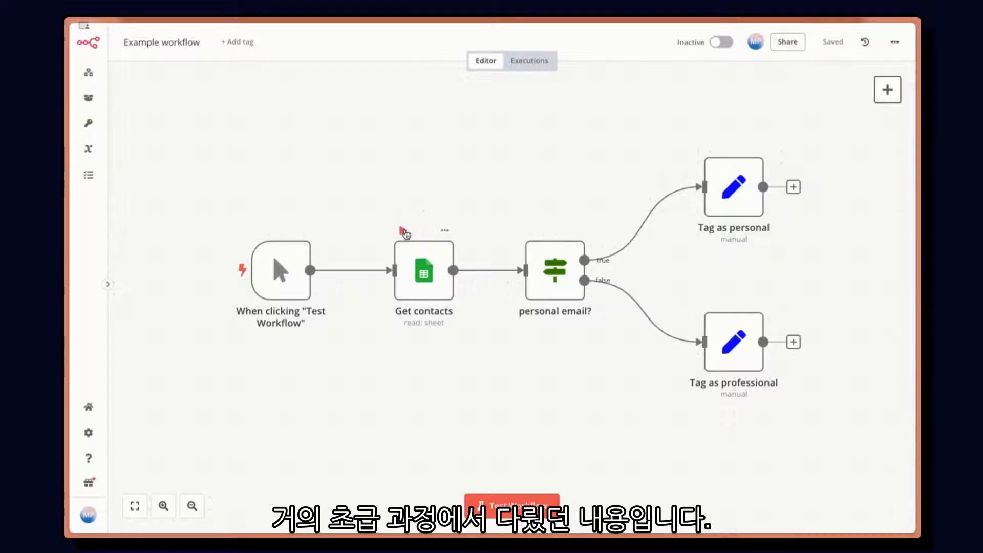
# Step: Execute the Get contacts node on its own and inspect the contact rows it outputs
pyautogui.click(405, 233)
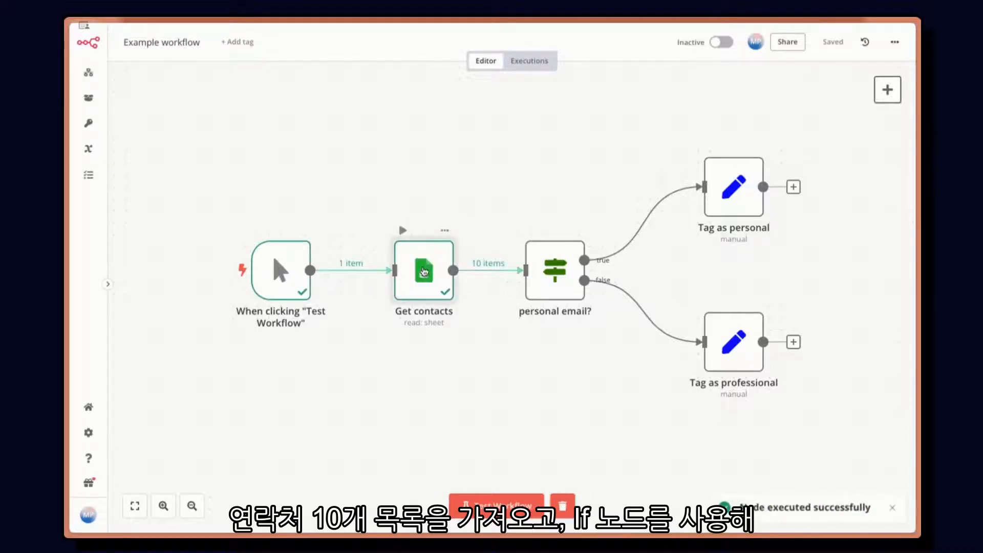
pyautogui.doubleClick(426, 279)
pyautogui.click(740, 319)
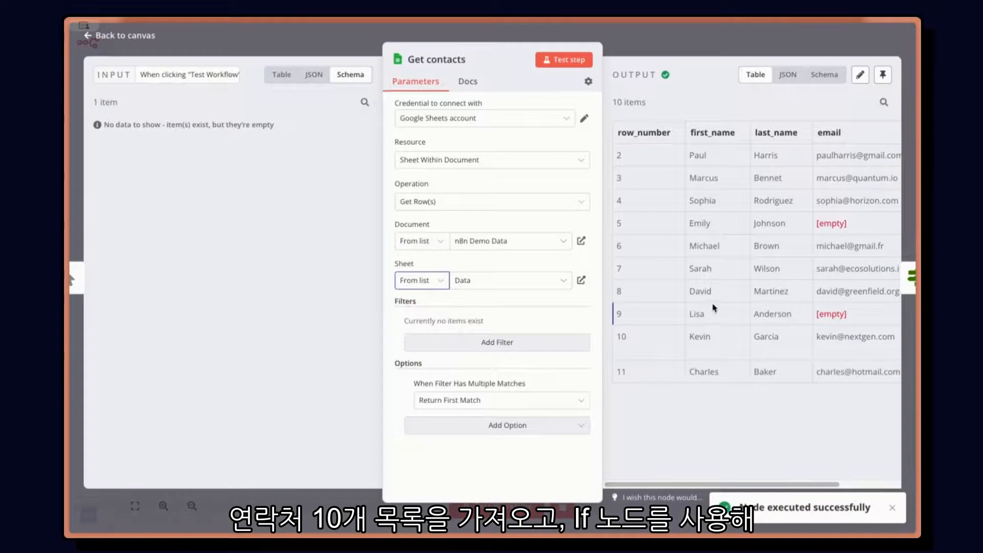
pyautogui.click(682, 55)
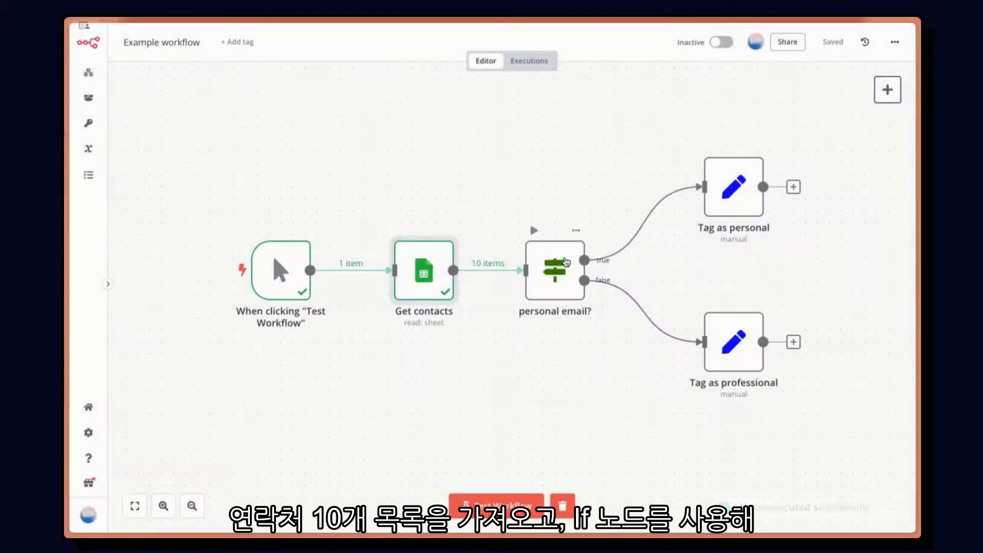
# Step: Examine the personal email? conditions and the email_type field settings in the Tag as personal and Tag as professional nodes
pyautogui.doubleClick(565, 257)
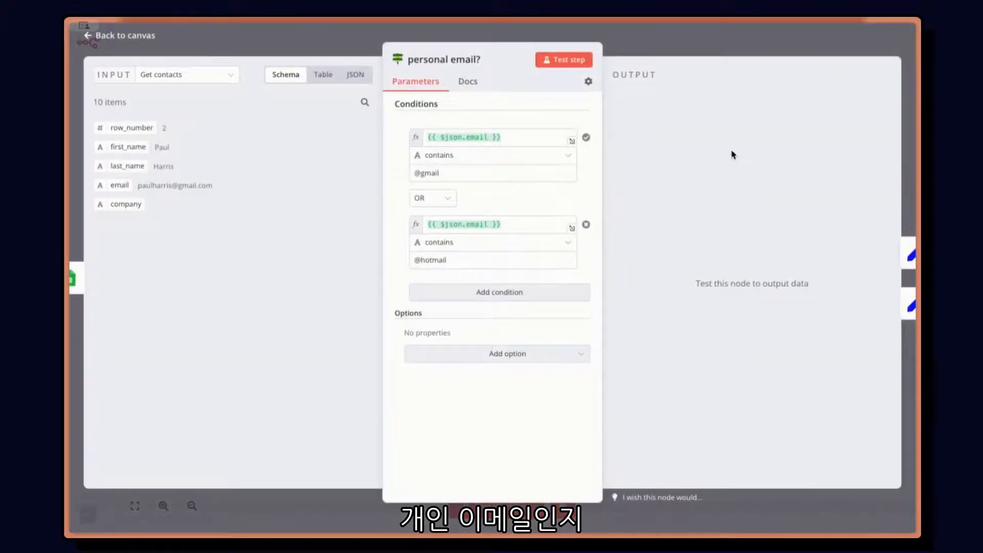
pyautogui.click(642, 49)
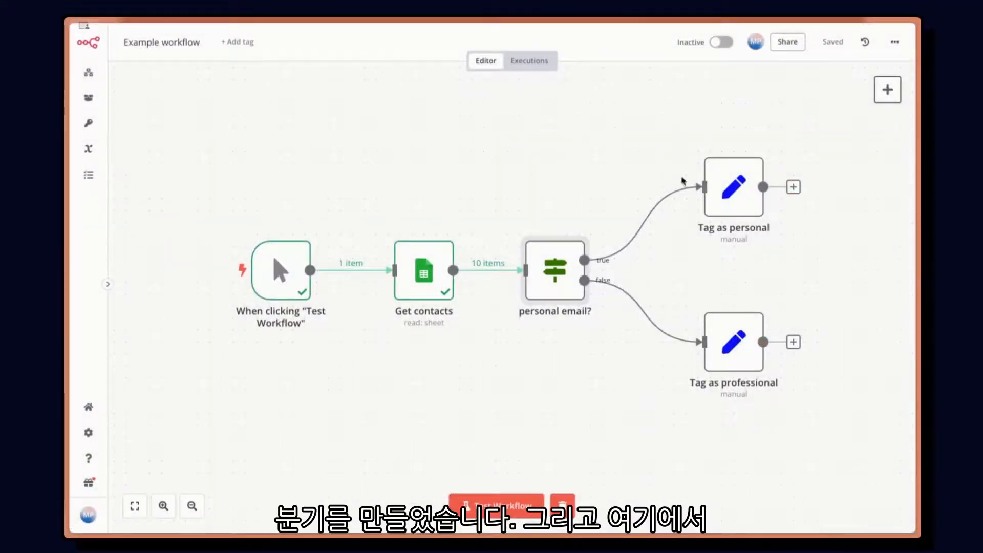
pyautogui.doubleClick(746, 202)
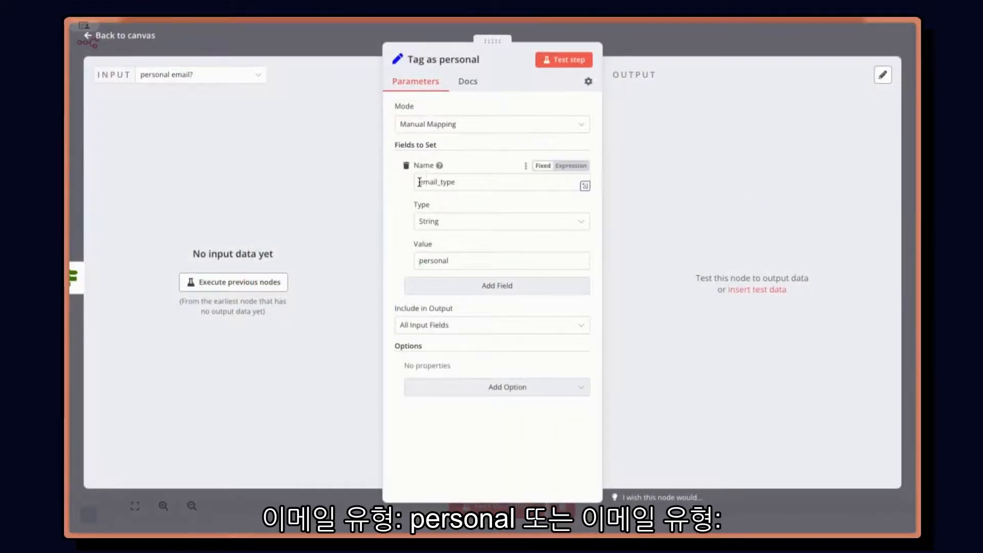
pyautogui.doubleClick(482, 180)
pyautogui.doubleClick(472, 261)
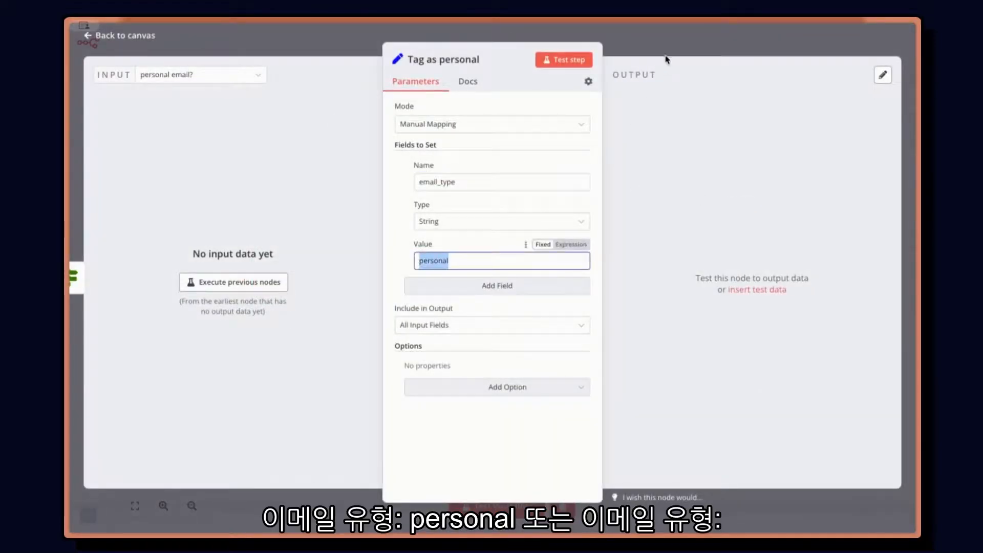
pyautogui.click(666, 45)
pyautogui.doubleClick(729, 339)
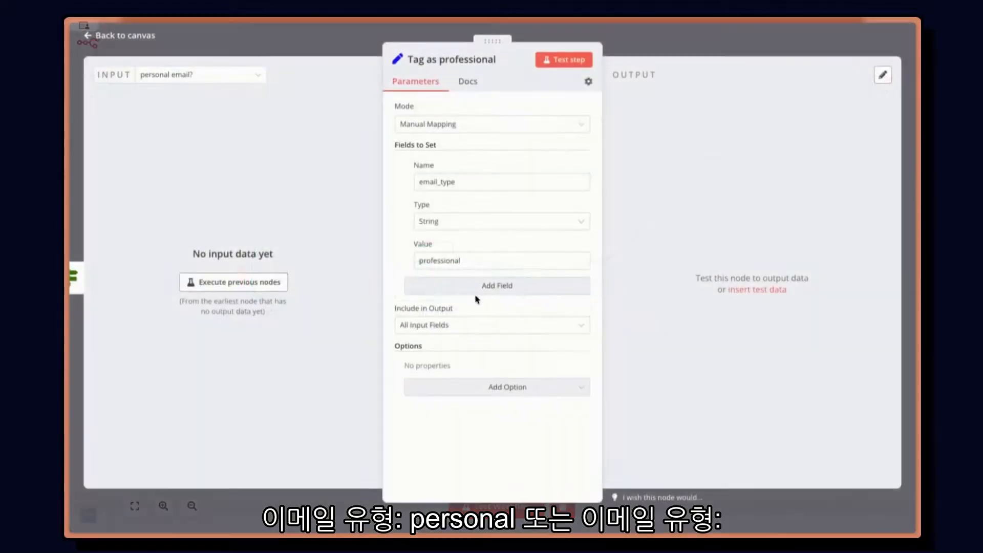
pyautogui.click(656, 44)
# Step: Test the whole workflow, and add a Merge node fed by Tag as personal on Input 1 and Tag as professional on Input 2
pyautogui.click(511, 495)
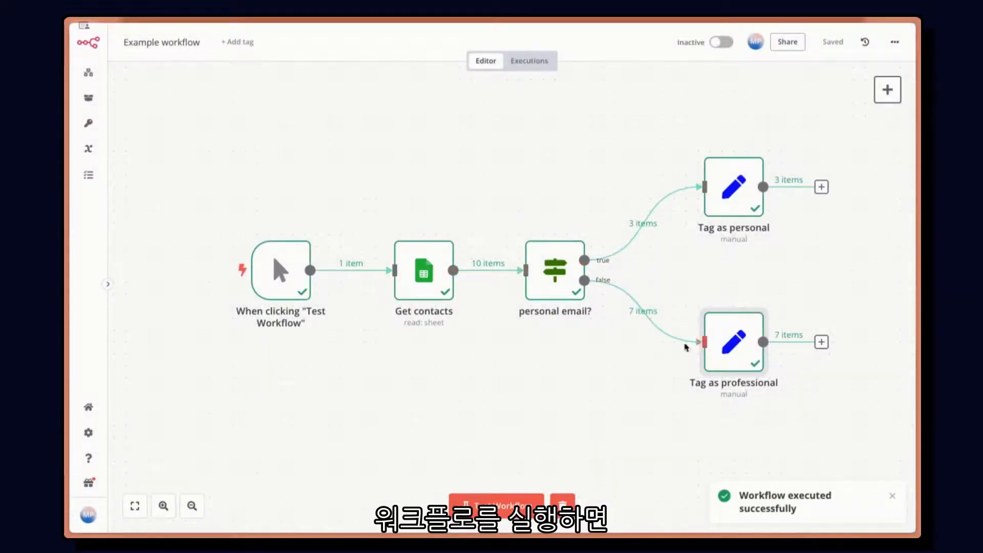
pyautogui.scroll(-1, 681, 245)
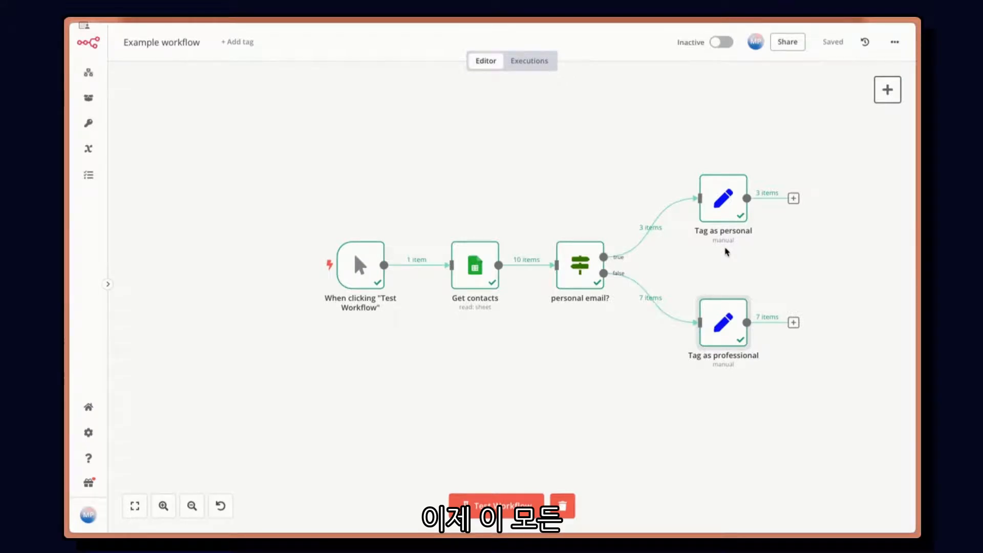
pyautogui.moveTo(793, 199); pyautogui.dragTo(830, 259)
pyautogui.write('merge')
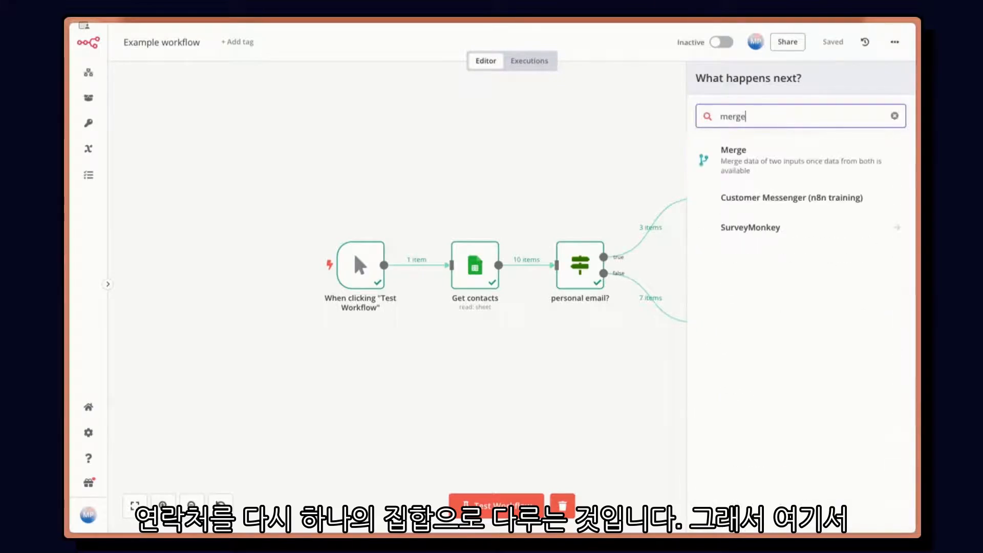
pyautogui.press('Return')
pyautogui.press('Escape')
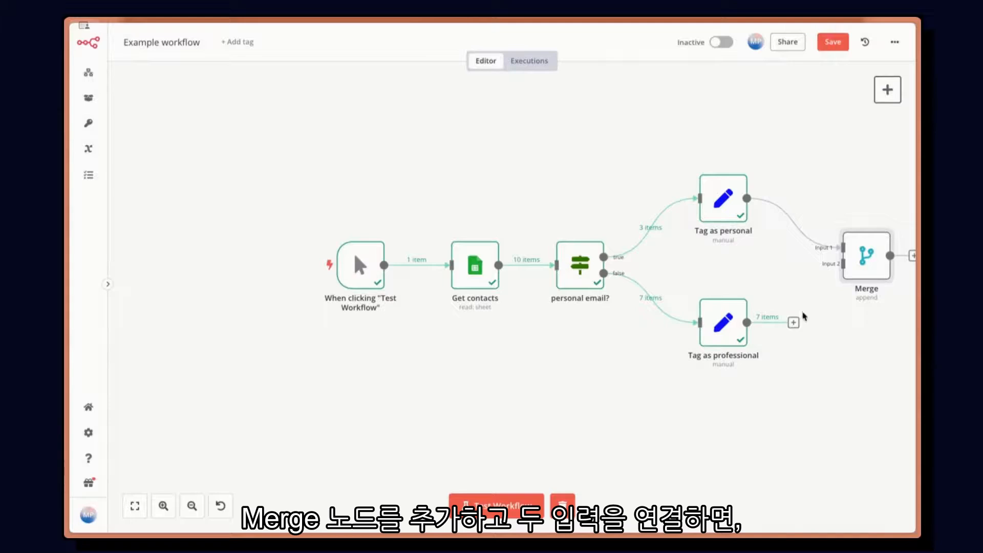
pyautogui.moveTo(793, 322); pyautogui.dragTo(865, 286)
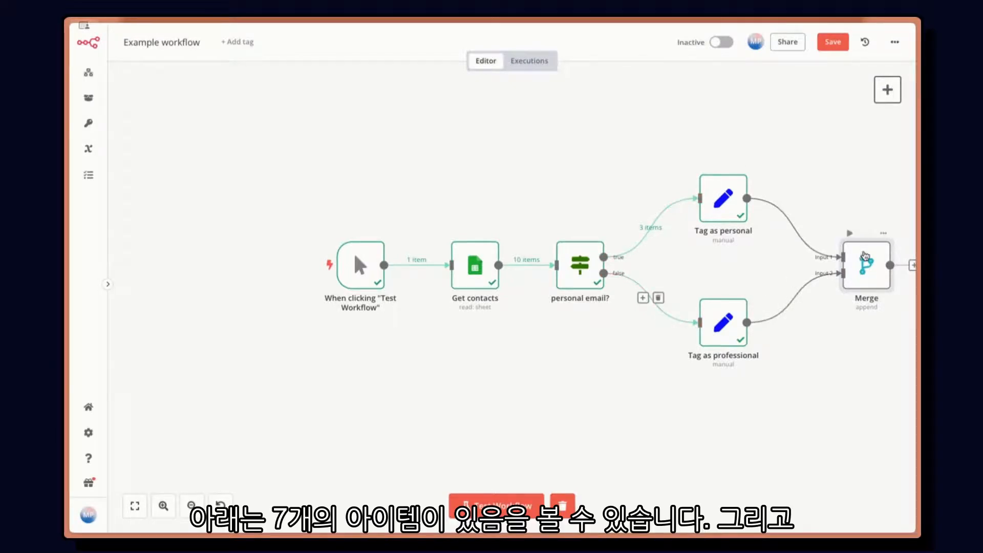
# Step: Open the Merge node, keep its mode on Append and test the step
pyautogui.doubleClick(865, 252)
pyautogui.click(410, 122)
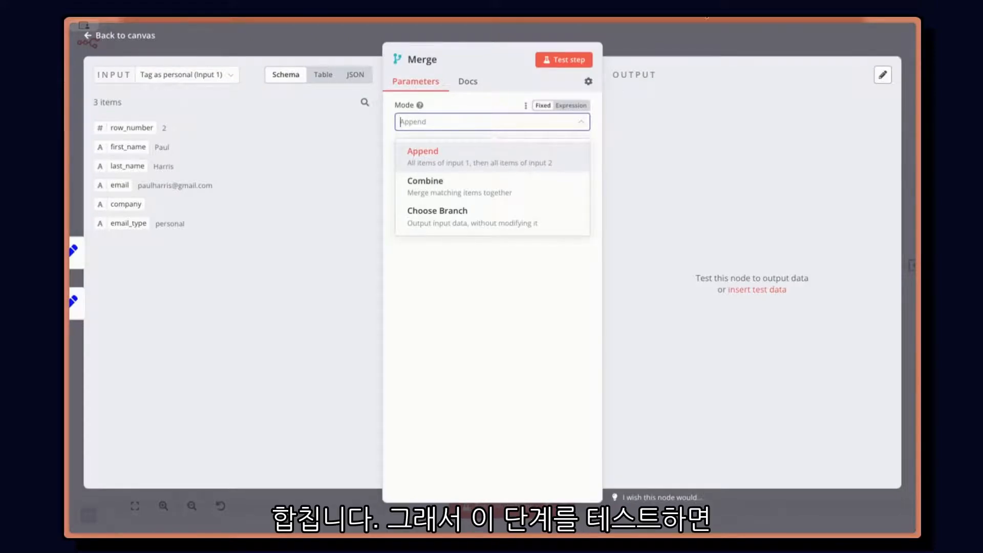
pyautogui.click(564, 60)
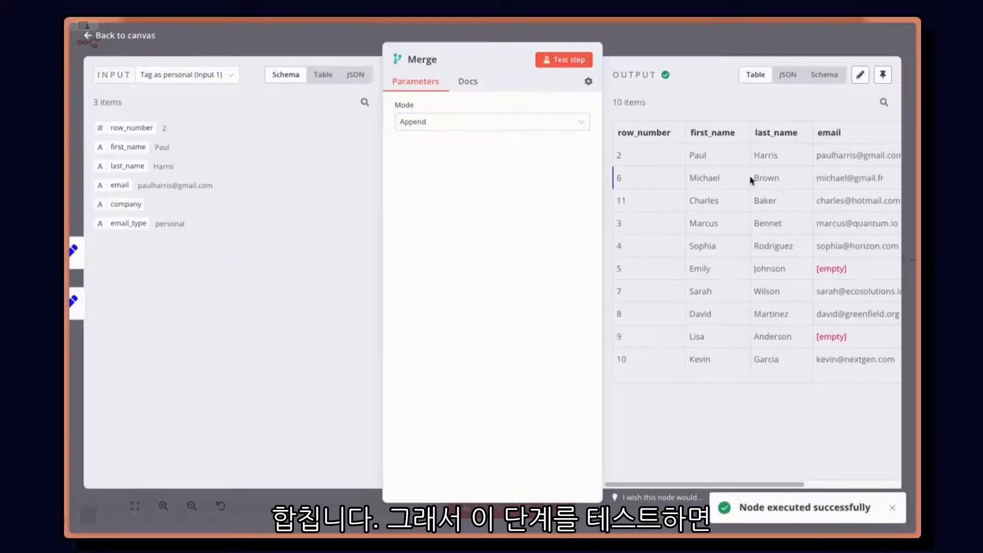
# Step: Examine the merged output as JSON, checking the item total, each item's email_type and the order of the two branches
pyautogui.moveTo(613, 104); pyautogui.dragTo(658, 107)
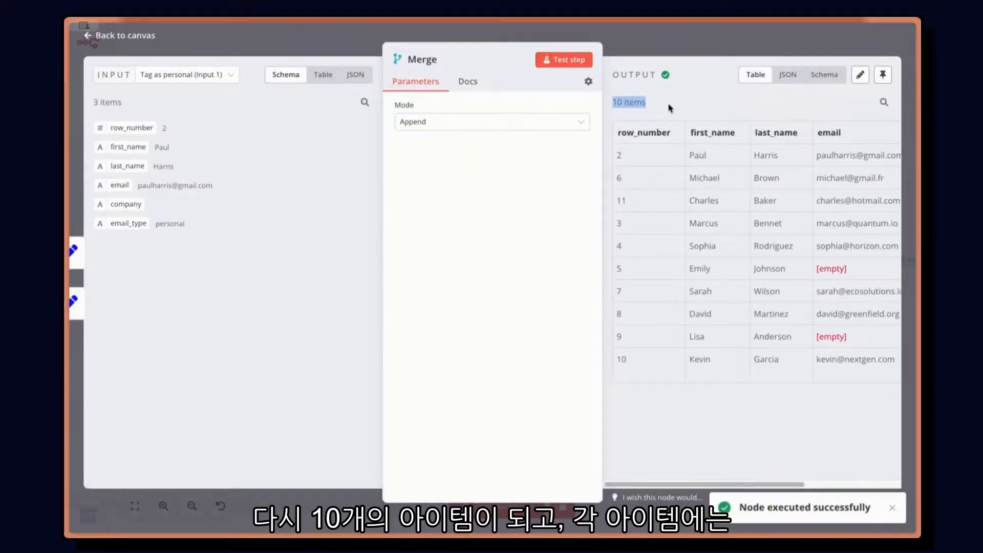
pyautogui.click(787, 75)
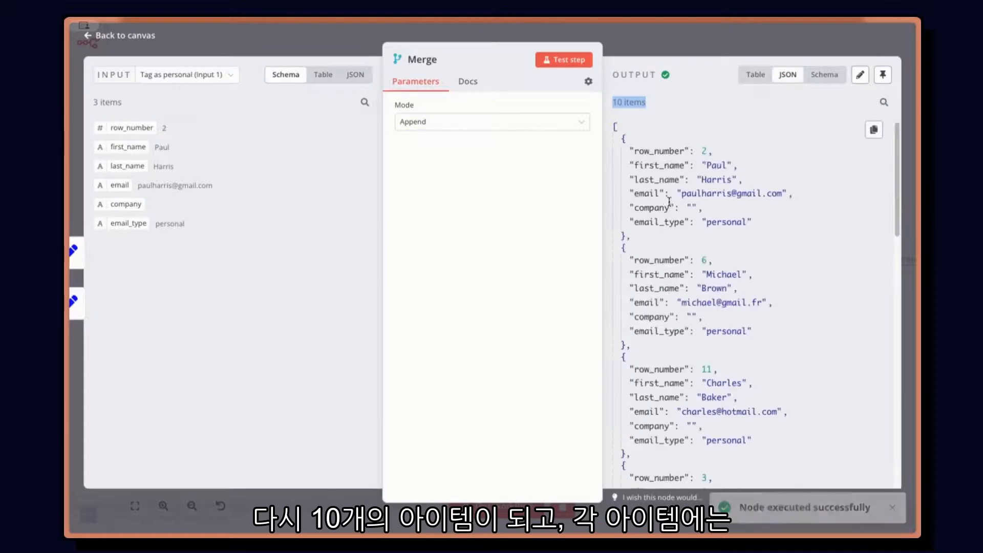
pyautogui.moveTo(644, 222); pyautogui.dragTo(757, 228)
pyautogui.scroll(-5, 693, 336)
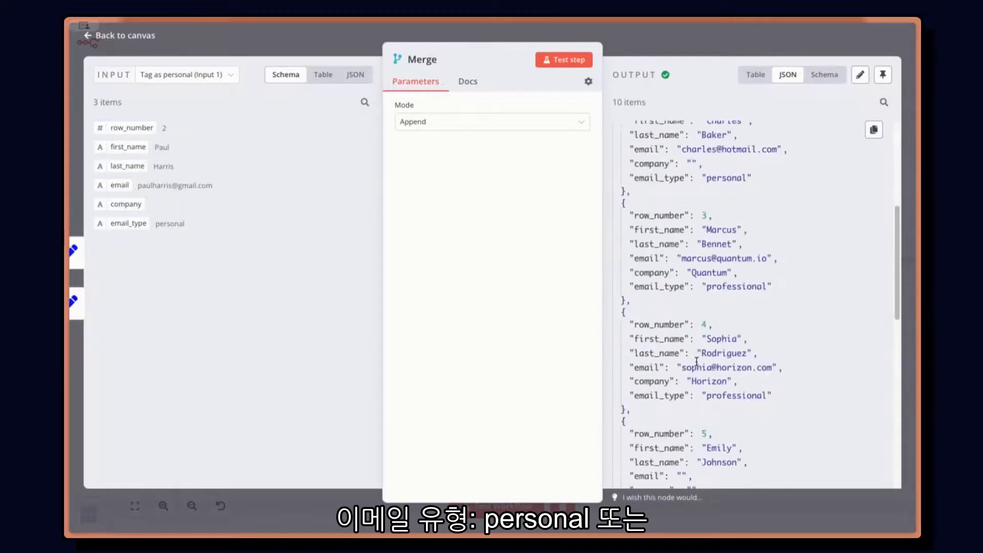
pyautogui.moveTo(649, 287); pyautogui.dragTo(772, 287)
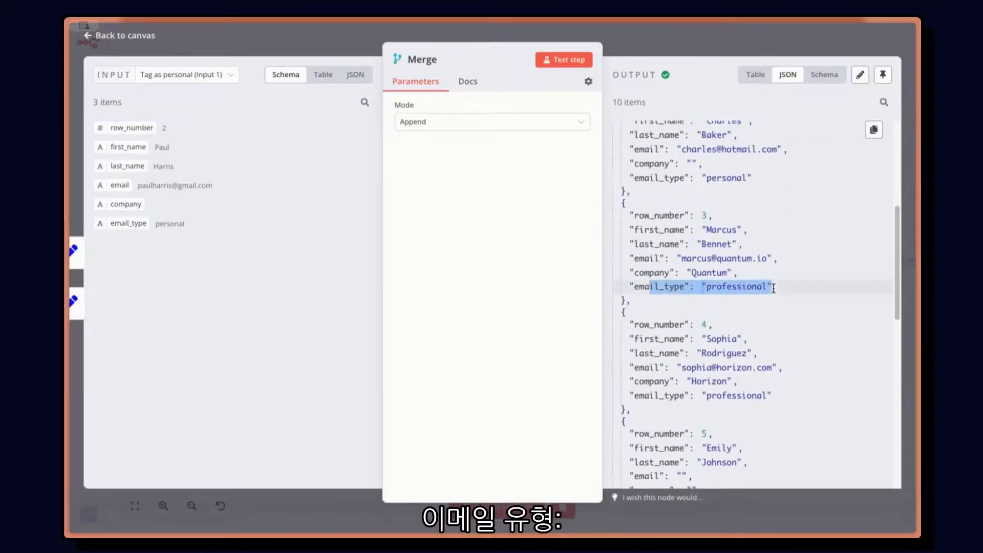
pyautogui.click(779, 312)
pyautogui.scroll(5, 780, 310)
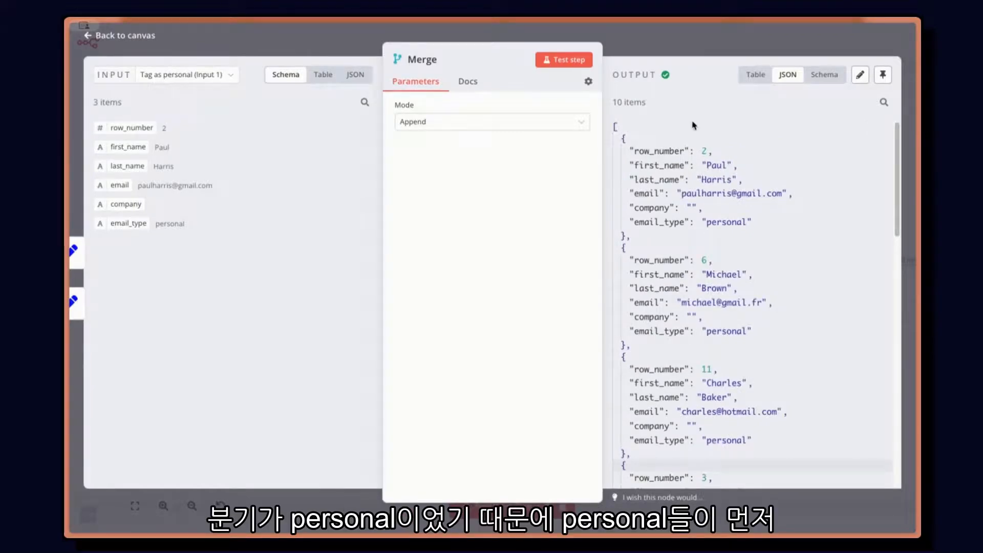
pyautogui.scroll(-1, 756, 326)
pyautogui.scroll(-3, 756, 326)
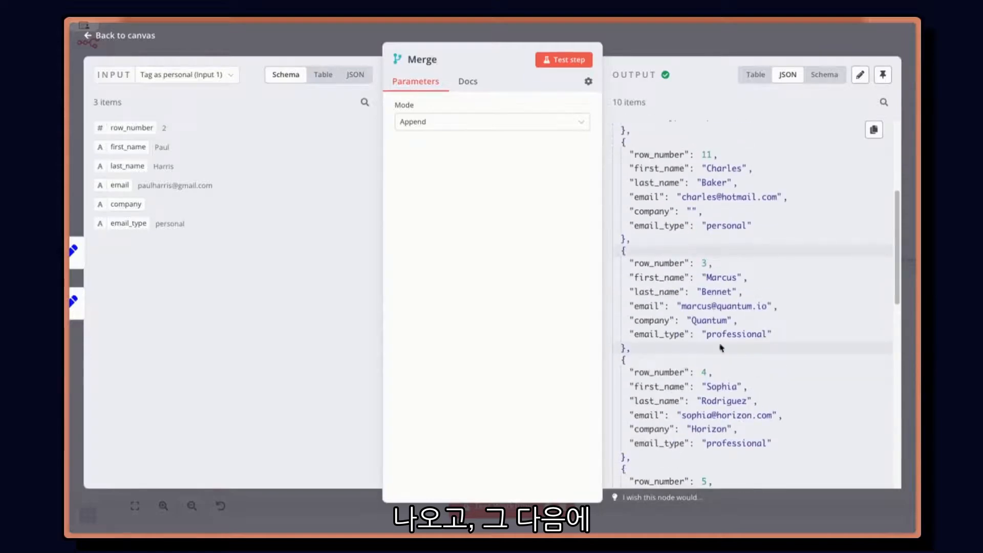
pyautogui.click(705, 52)
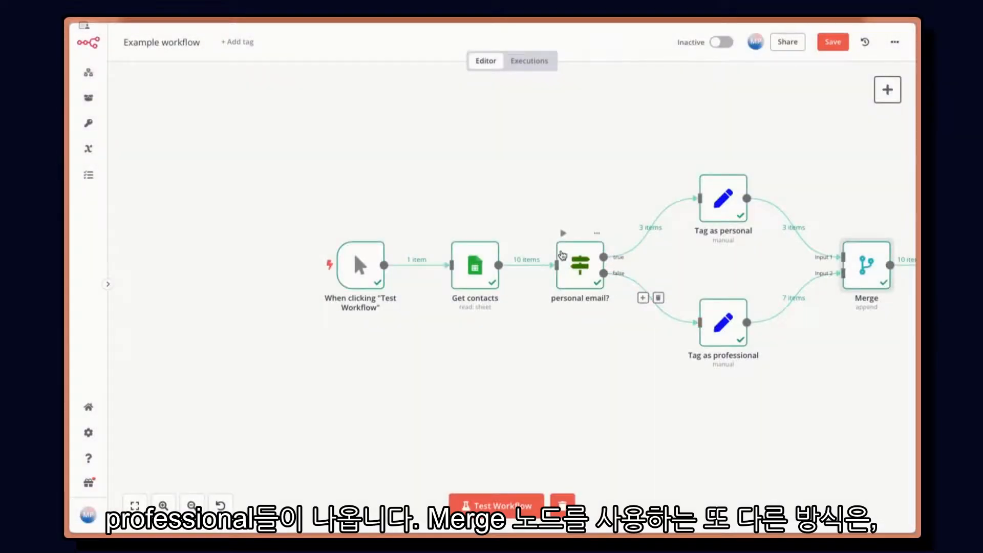
# Step: Spread out the canvas: shift the first three nodes left, raise Tag as personal, and move Tag as professional down and left
pyautogui.scroll(-1, 542, 266)
pyautogui.click(136, 505)
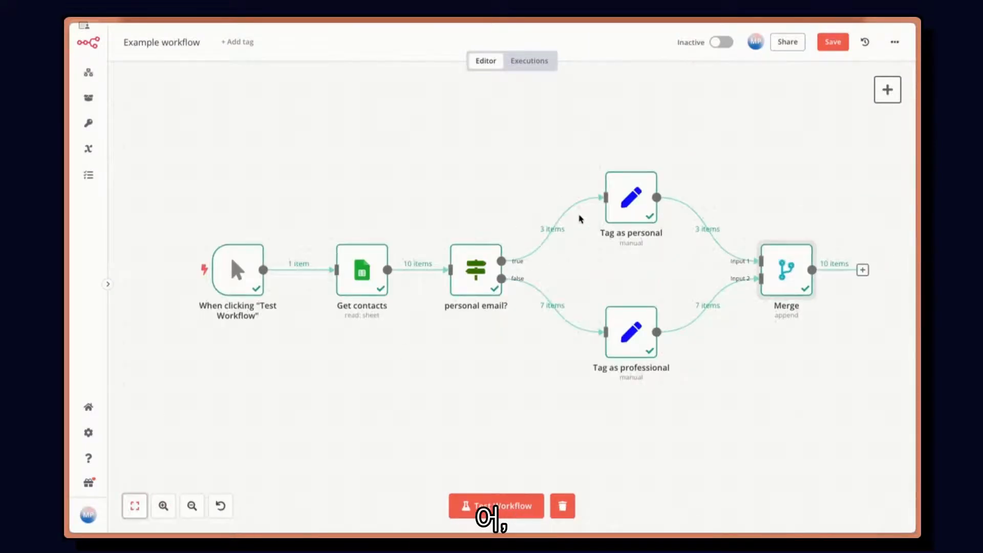
pyautogui.moveTo(172, 200); pyautogui.dragTo(477, 354)
pyautogui.moveTo(475, 283); pyautogui.dragTo(351, 281)
pyautogui.moveTo(642, 205); pyautogui.dragTo(569, 122)
pyautogui.moveTo(637, 338); pyautogui.dragTo(585, 380)
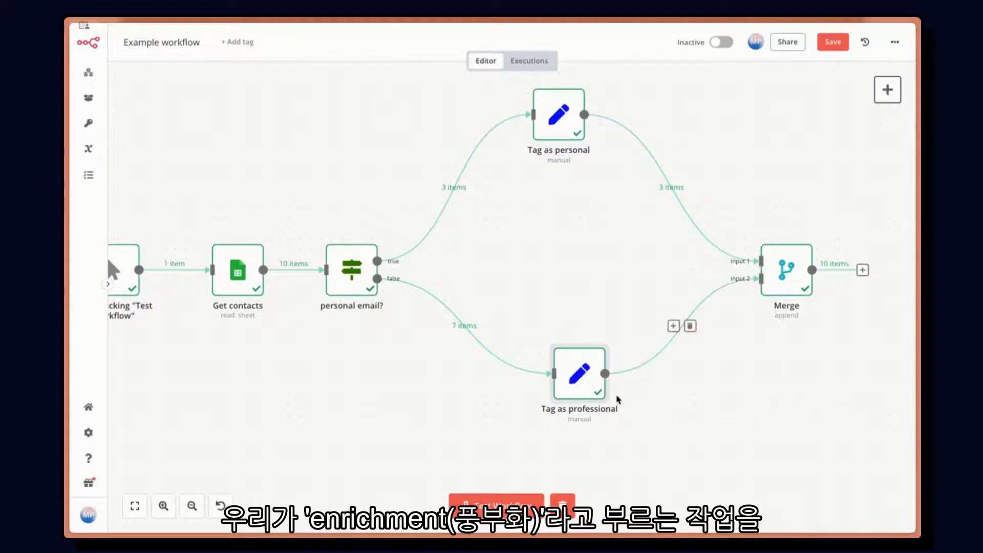
pyautogui.moveTo(586, 383); pyautogui.dragTo(493, 393)
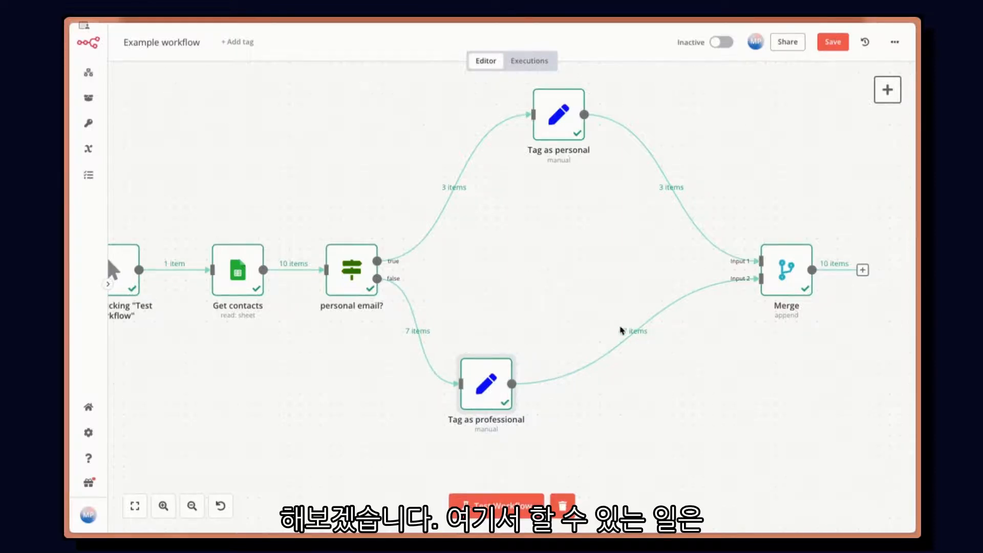
# Step: Disconnect Tag as professional from Merge, move Merge up, and attach a Google Sheets Get Row(s) node to Tag as professional
pyautogui.click(642, 333)
pyautogui.moveTo(789, 280); pyautogui.dragTo(779, 197)
pyautogui.moveTo(562, 384); pyautogui.dragTo(616, 301)
pyautogui.write('shee')
pyautogui.press('Return')
pyautogui.click(781, 388)
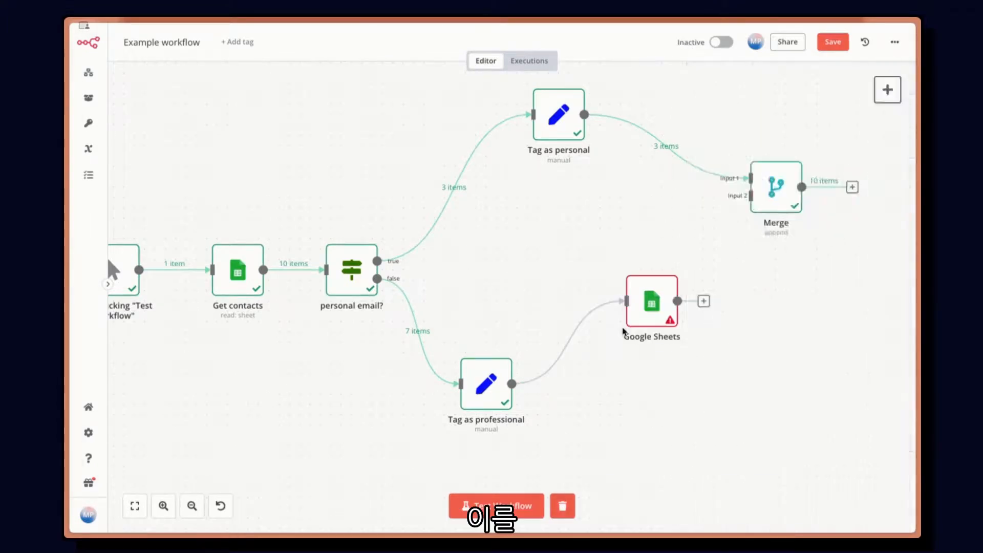
# Step: Set the new Google Sheets node to read the Company info sheet of the n8n Demo Data document
pyautogui.click(471, 238)
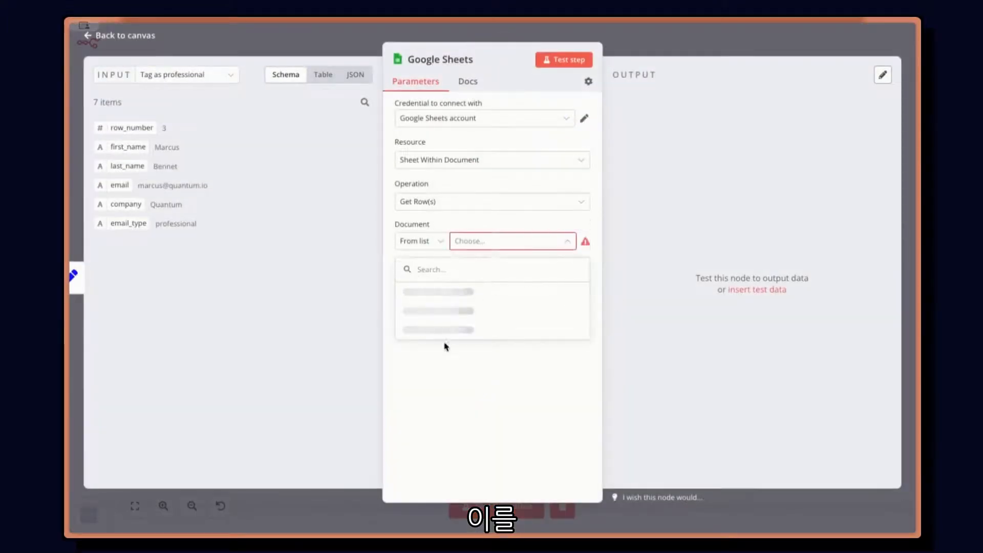
pyautogui.click(510, 293)
pyautogui.click(500, 279)
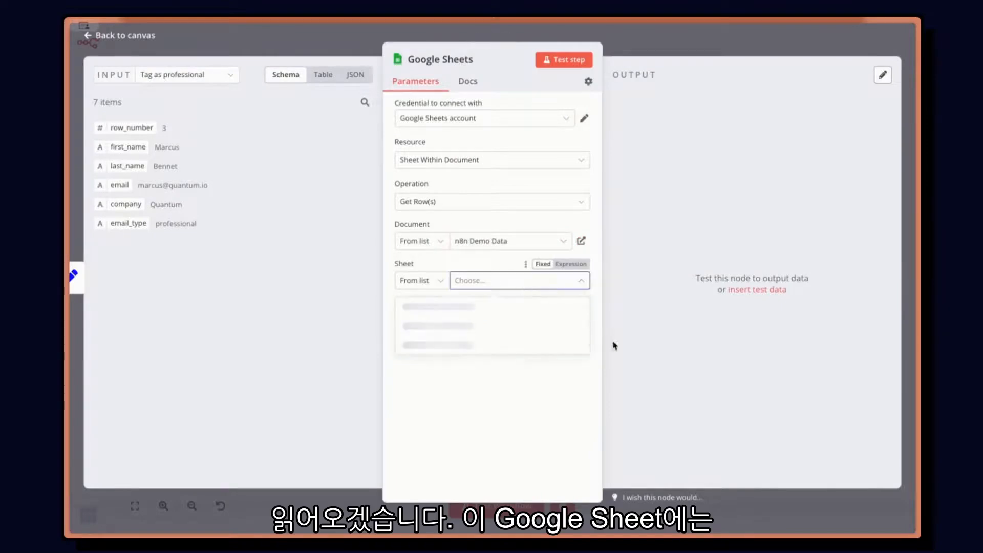
pyautogui.click(492, 382)
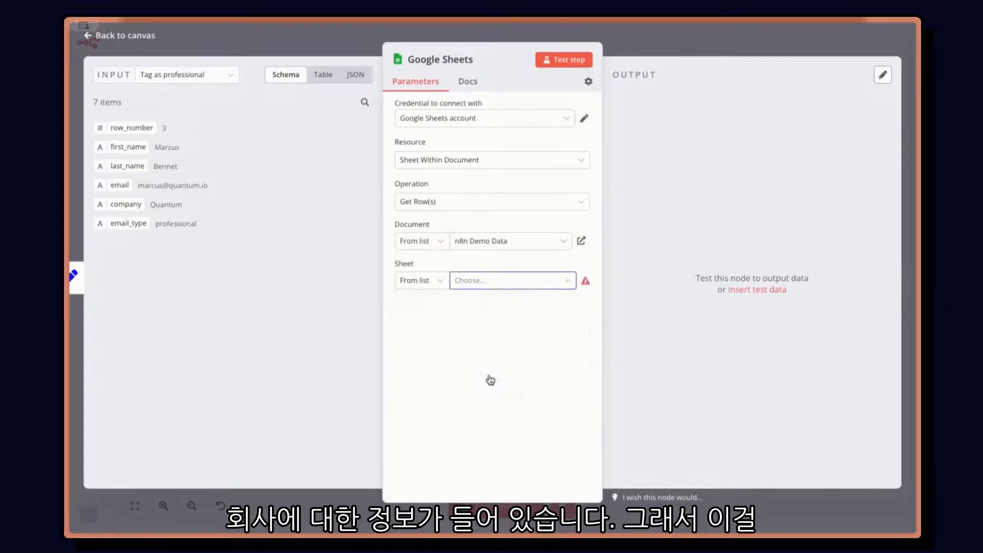
# Step: Test the Google Sheets node and view the retrieved company rows as a table
pyautogui.click(563, 59)
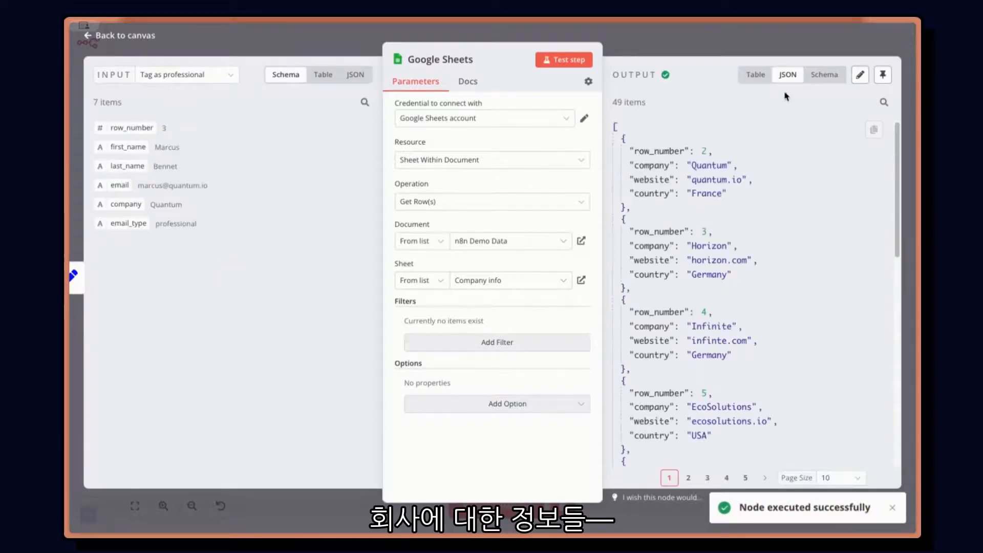
pyautogui.click(754, 75)
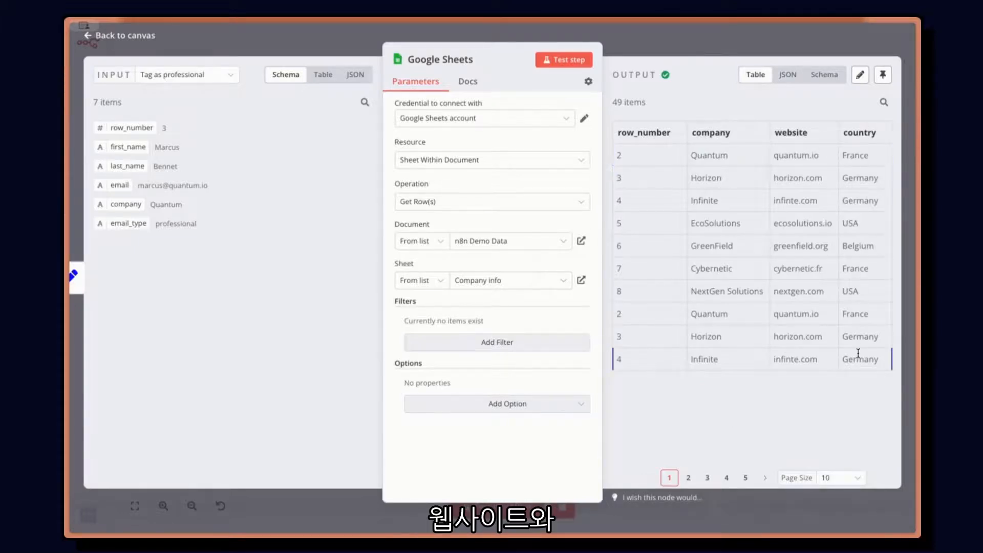
pyautogui.click(642, 53)
# Step: Move the Google Sheets node slightly closer to Tag as professional, and compare its input and output data as JSON
pyautogui.moveTo(650, 318); pyautogui.dragTo(615, 321)
pyautogui.scroll(-1, 466, 284)
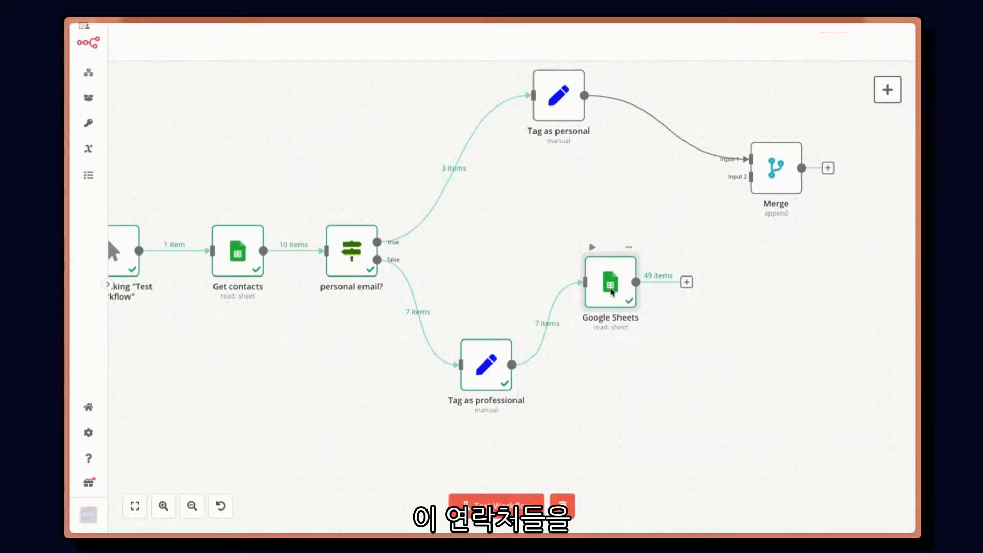
pyautogui.doubleClick(601, 294)
pyautogui.click(355, 75)
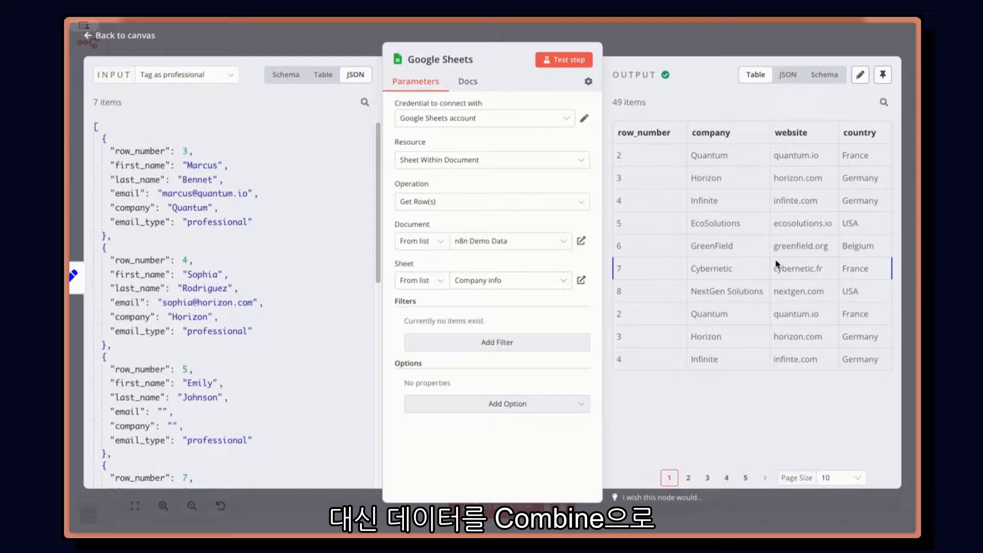
pyautogui.click(787, 75)
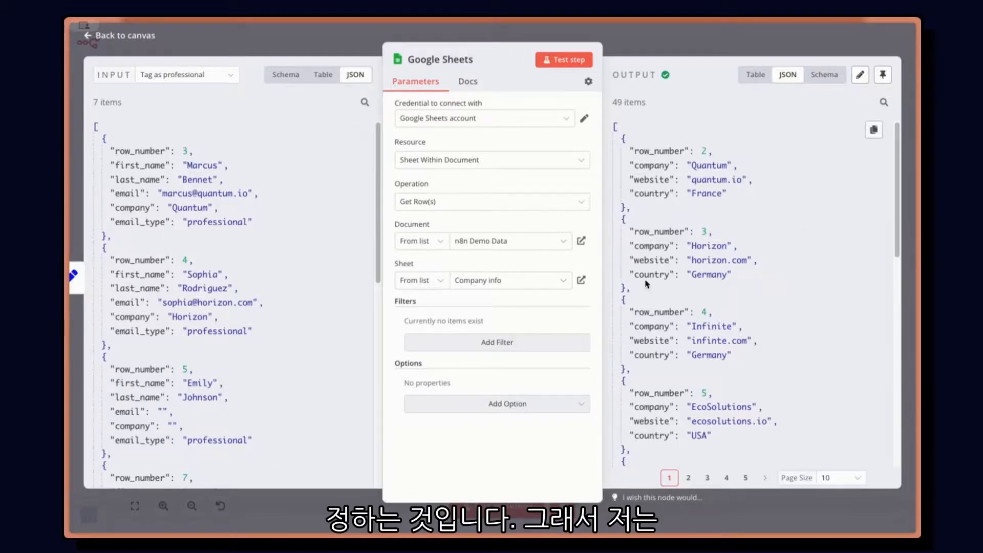
# Step: Add a second string field named domain to the Tag as professional node
pyautogui.press('Escape')
pyautogui.doubleClick(479, 371)
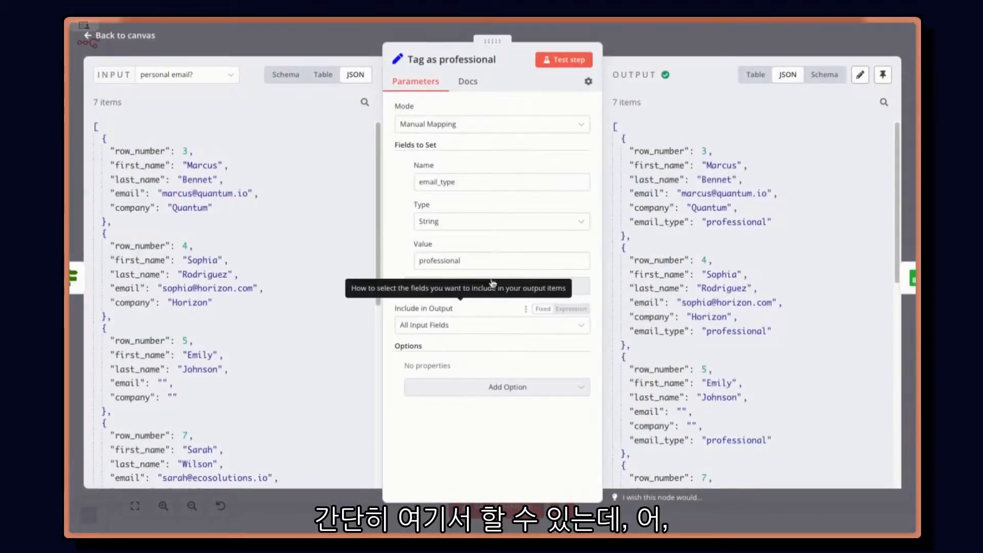
pyautogui.click(575, 293)
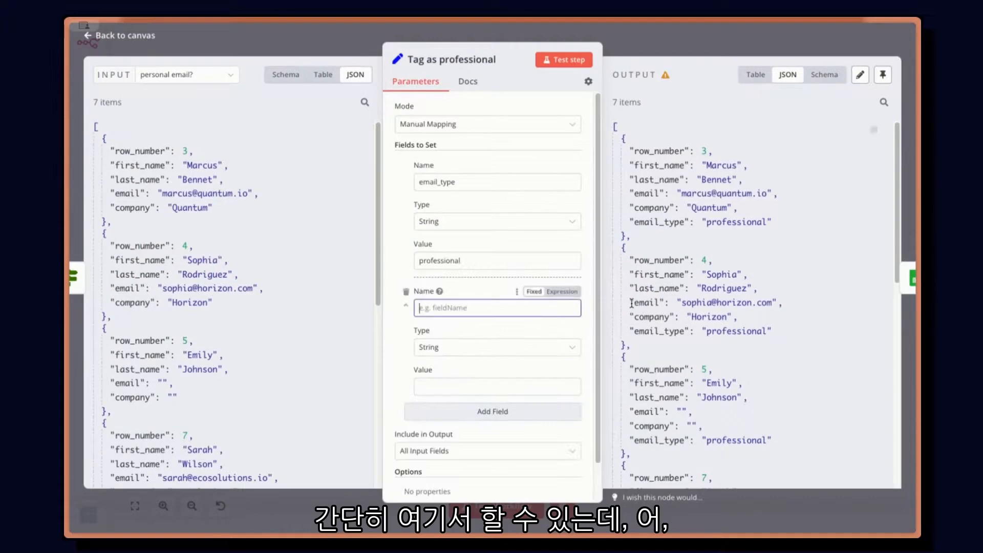
pyautogui.write('doa')
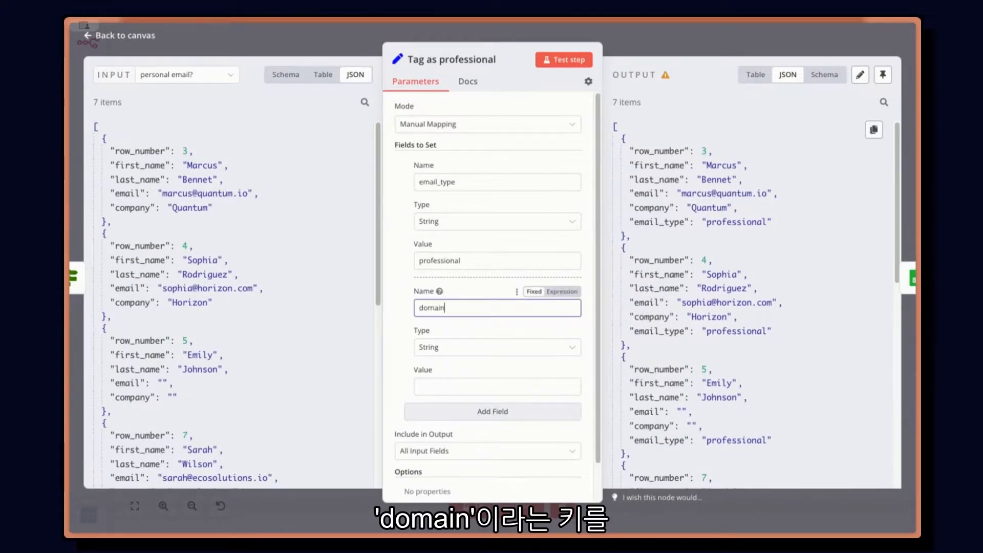
# Step: Set the domain field's value to the expression {{ $json.email.split("@")[1] }}, based on the incoming email field
pyautogui.moveTo(128, 193); pyautogui.dragTo(441, 390)
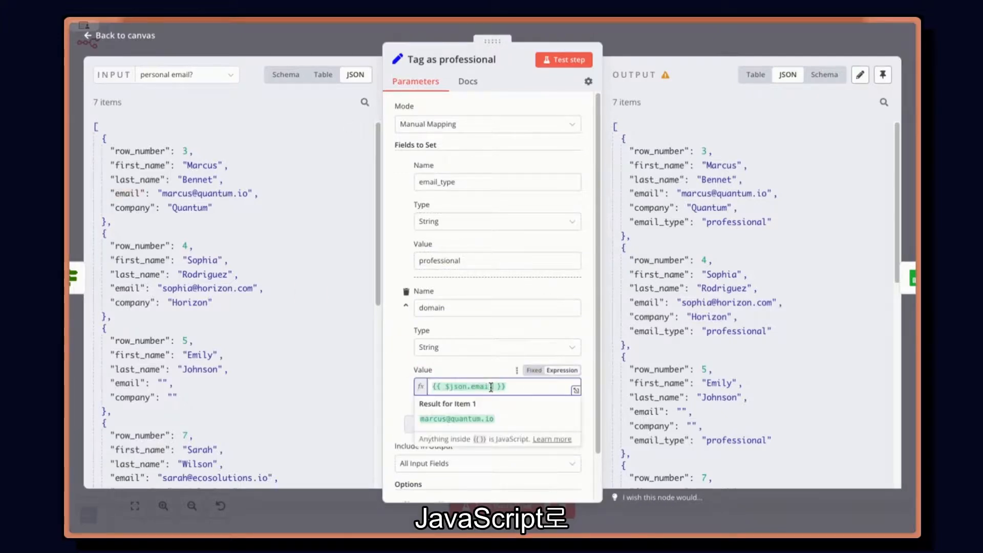
pyautogui.write('.splmi')
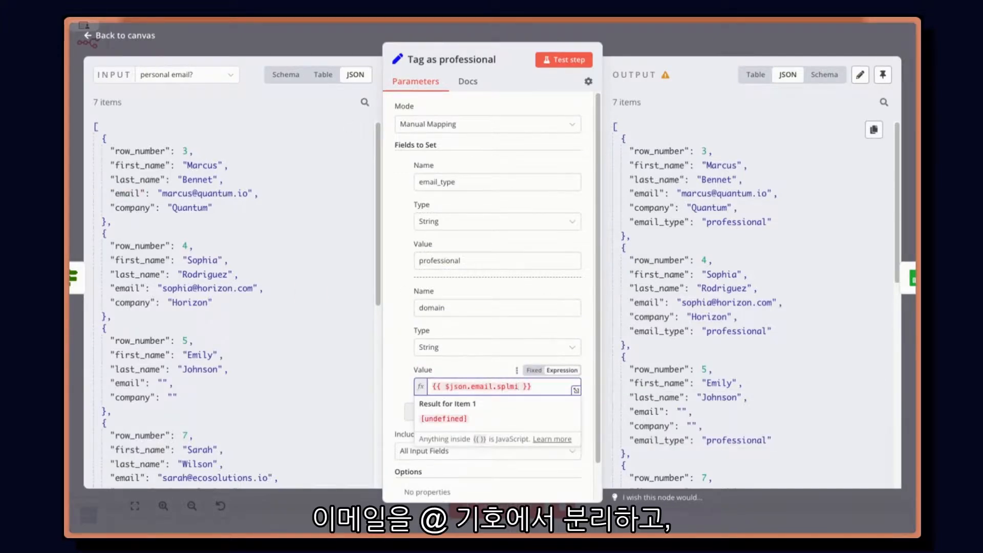
pyautogui.write('t')
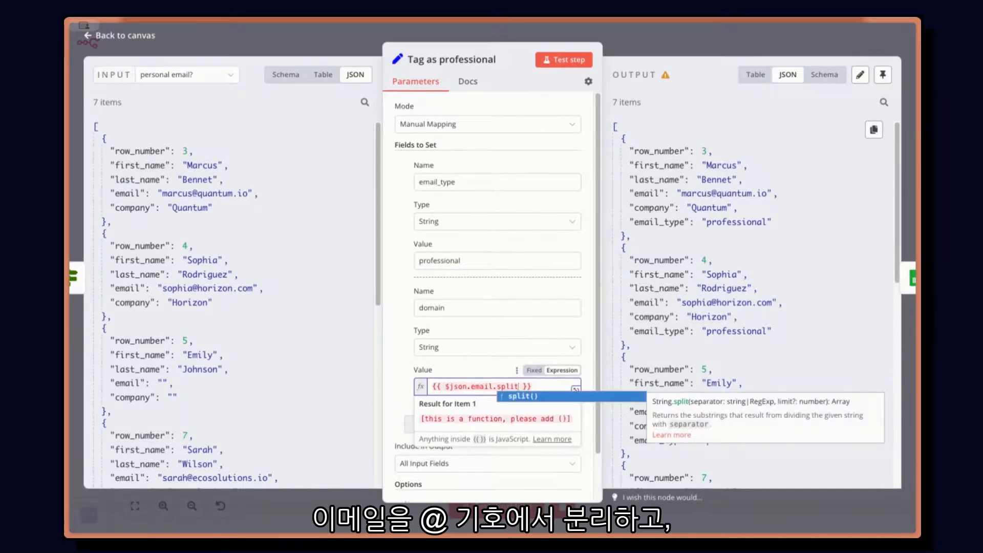
pyautogui.write('("@')
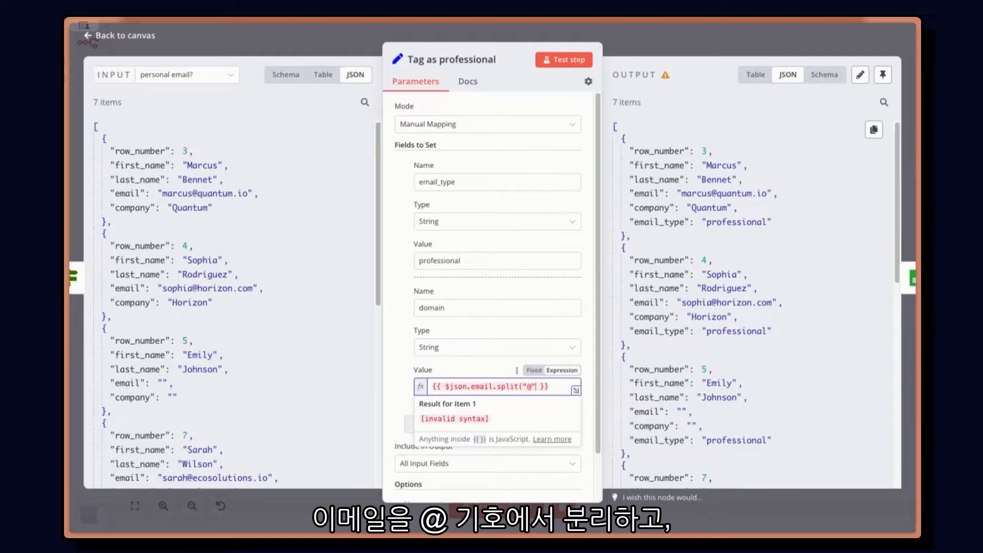
pyautogui.write('")')
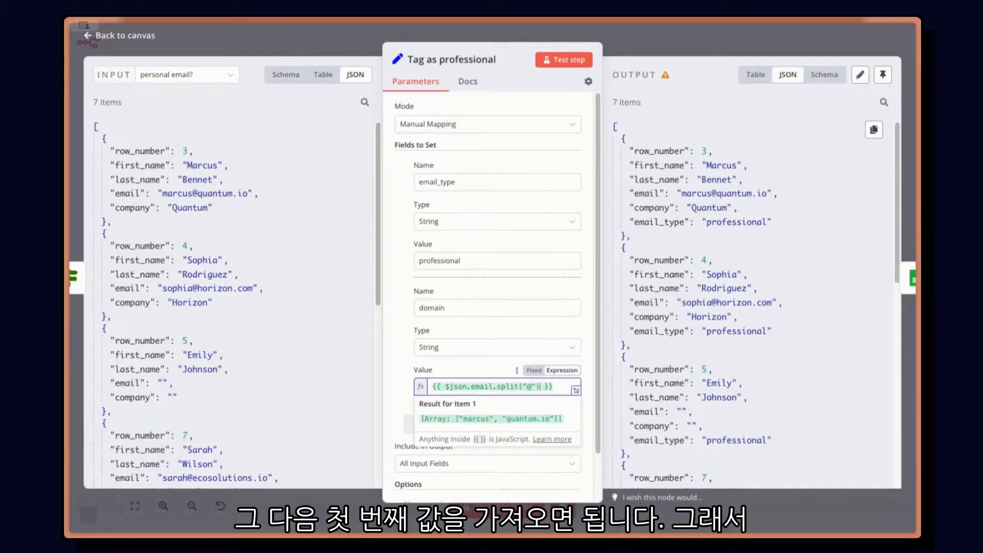
pyautogui.write('[1')
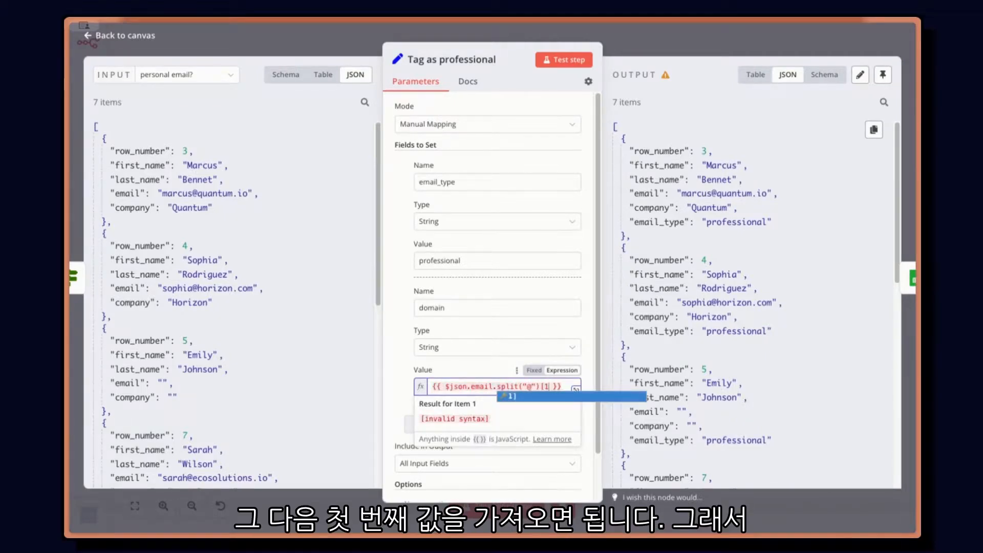
pyautogui.write(']')
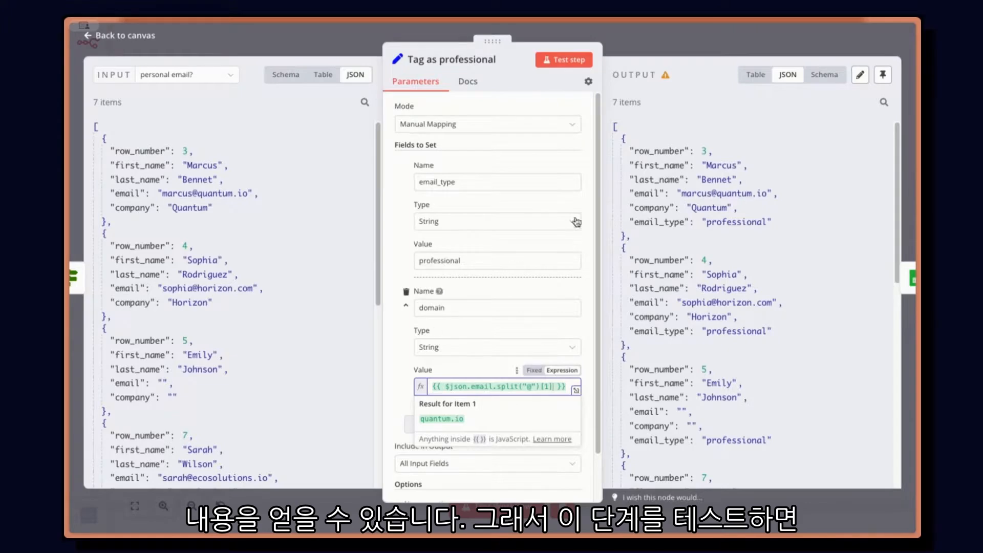
# Step: Test the Tag as professional node and check the domain field in its output
pyautogui.click(572, 62)
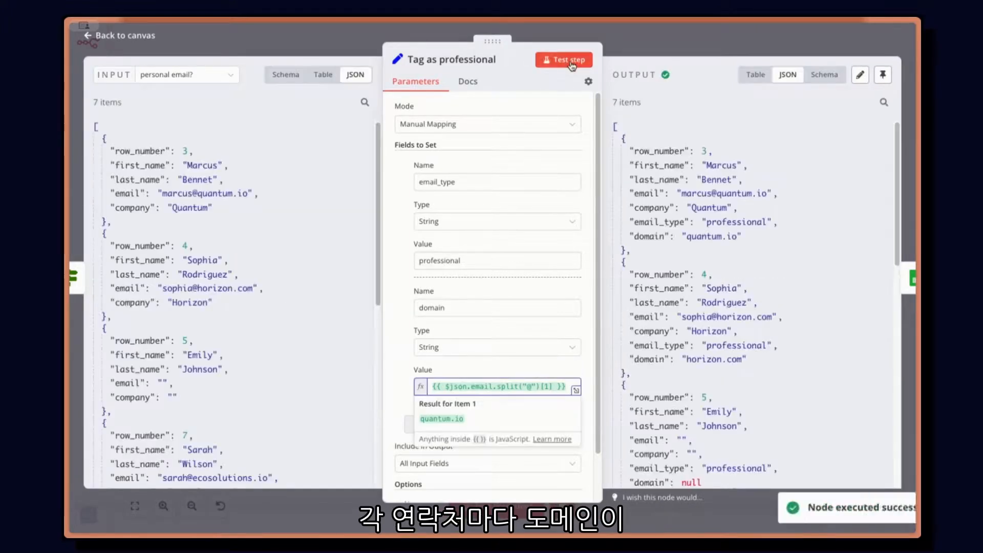
pyautogui.moveTo(641, 234); pyautogui.dragTo(755, 236)
pyautogui.click(773, 237)
pyautogui.click(684, 42)
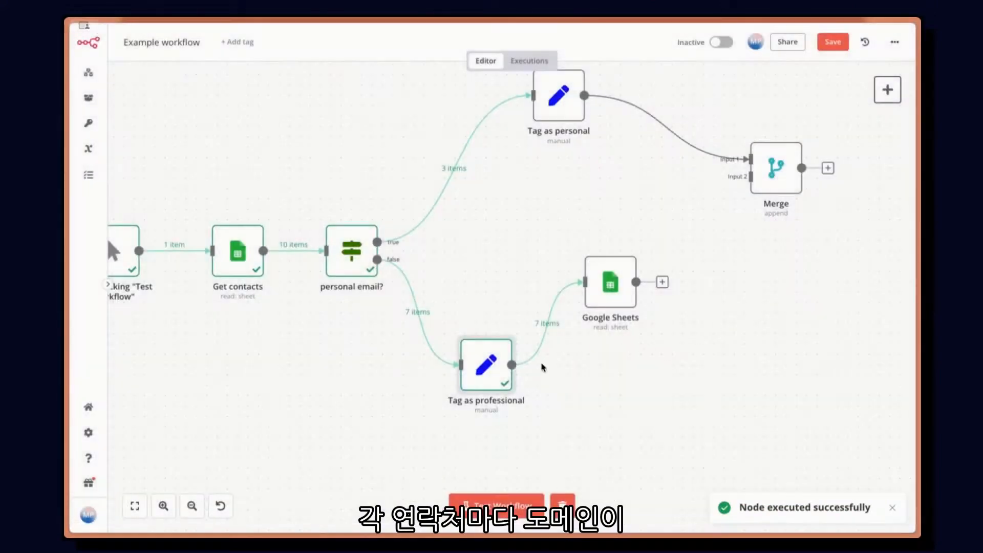
pyautogui.doubleClick(492, 365)
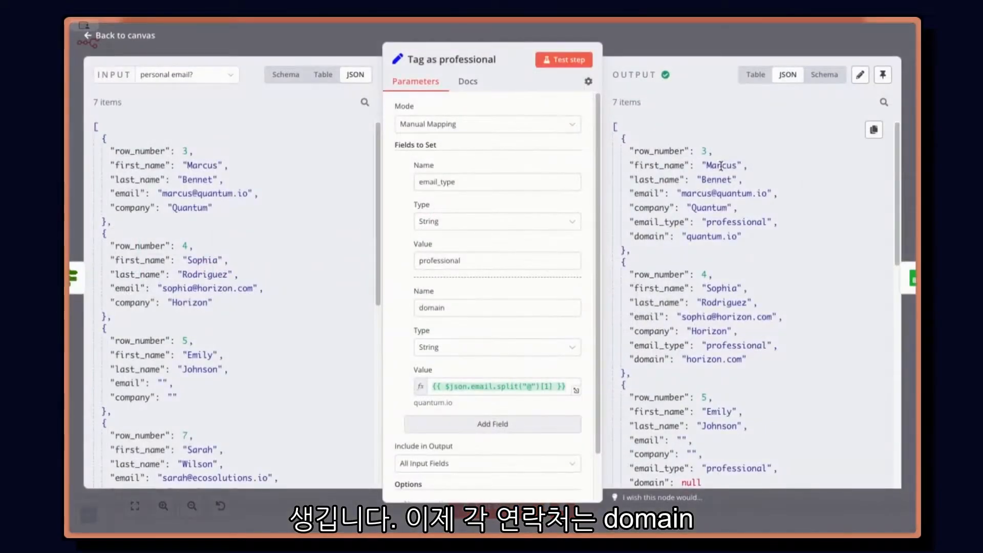
pyautogui.click(690, 39)
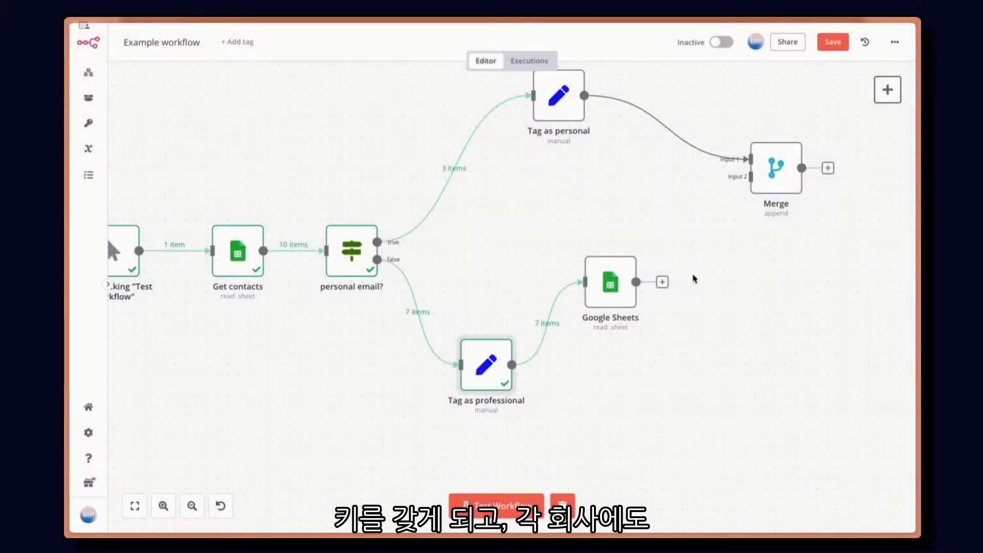
# Step: Run the Google Sheets node again and compare the companies' website key with the contacts' domain key
pyautogui.doubleClick(623, 286)
pyautogui.click(583, 58)
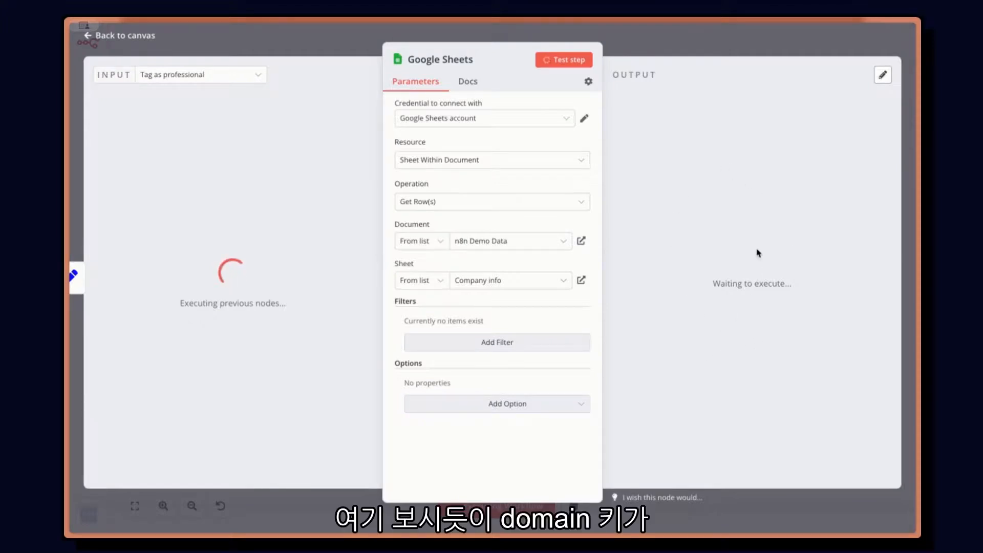
pyautogui.moveTo(649, 176); pyautogui.dragTo(747, 180)
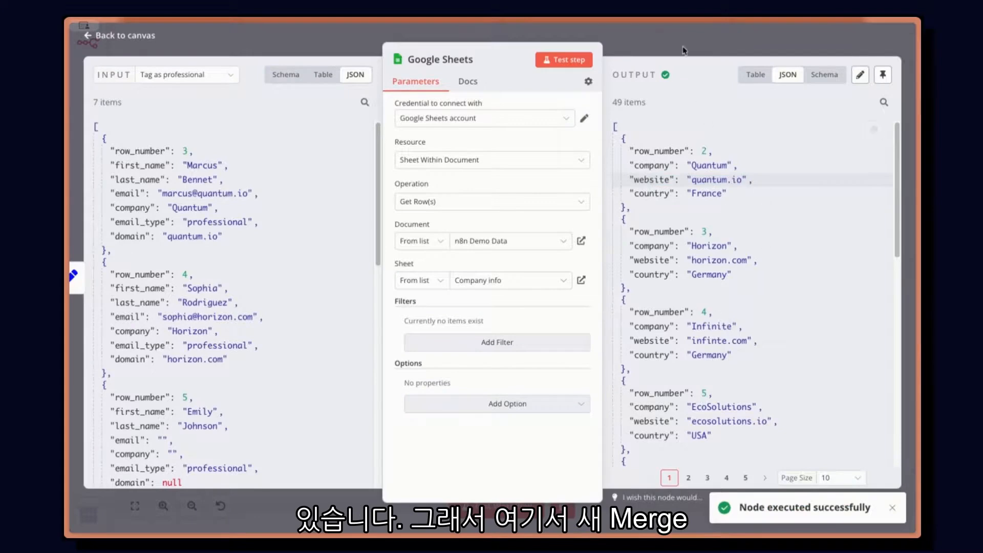
pyautogui.press('Escape')
# Step: Add a second Merge node after Google Sheets and place it lower, beside the Tag as professional row
pyautogui.click(688, 283)
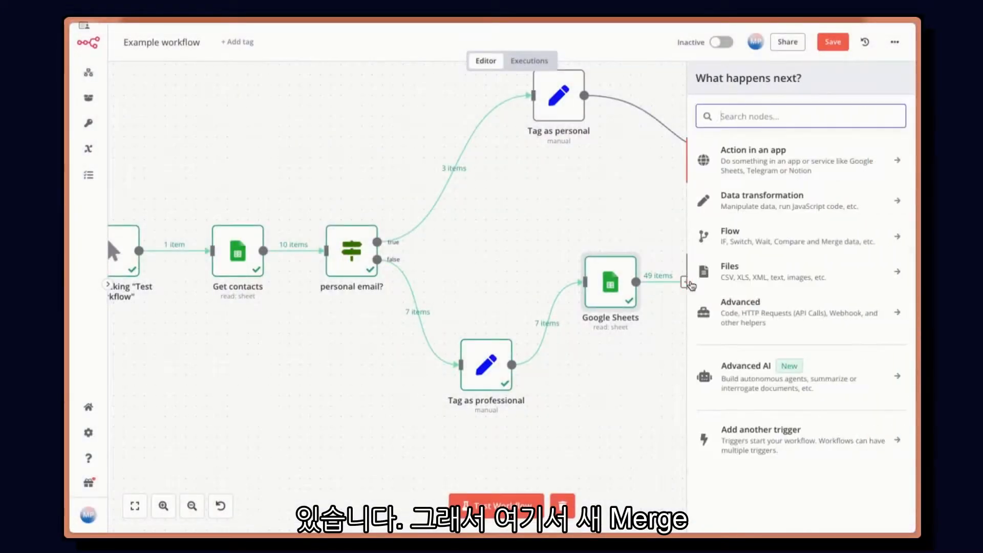
pyautogui.write('merge')
pyautogui.press('Return')
pyautogui.press('Escape')
pyautogui.moveTo(719, 297); pyautogui.dragTo(732, 372)
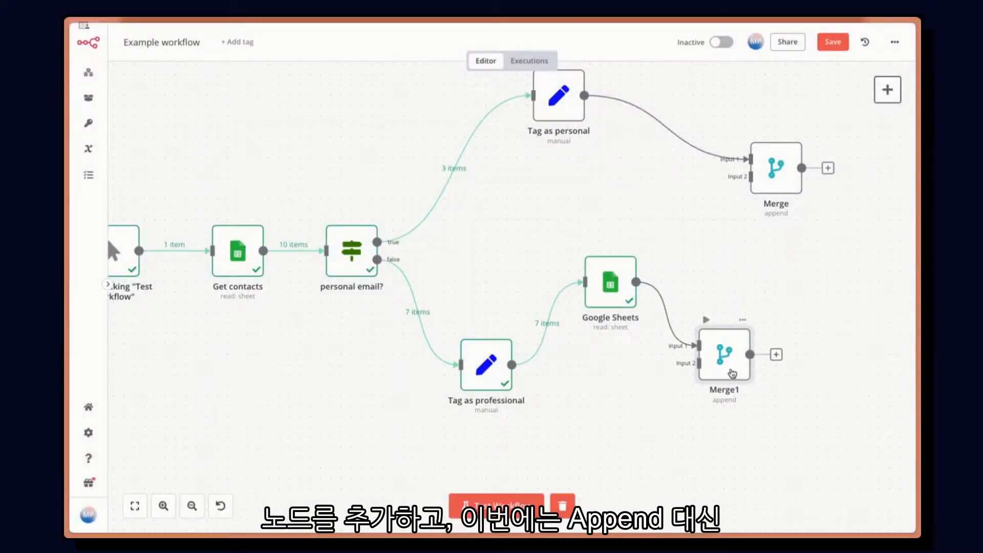
# Step: Set the new Merge1 node's mode to Combine and check its available inputs
pyautogui.doubleClick(732, 372)
pyautogui.click(505, 122)
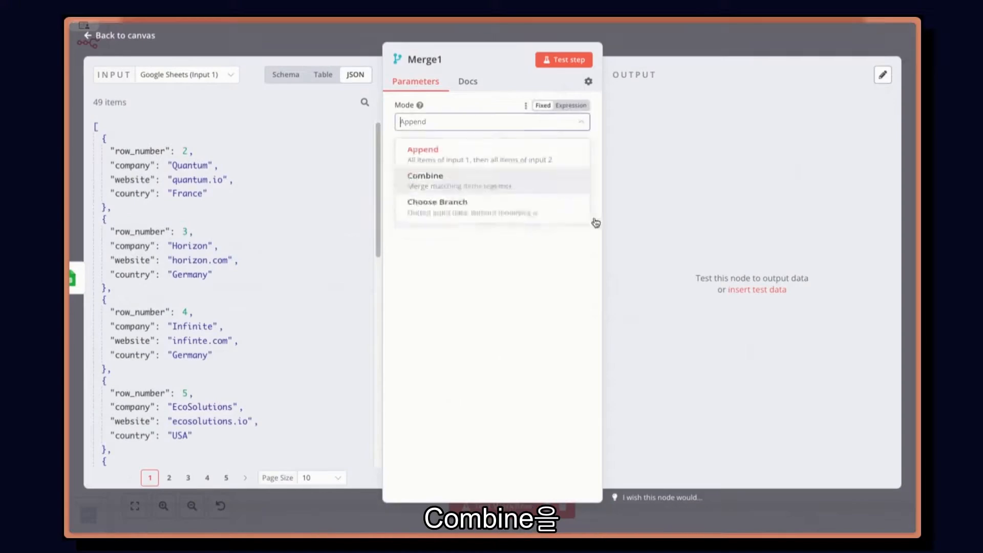
pyautogui.click(477, 193)
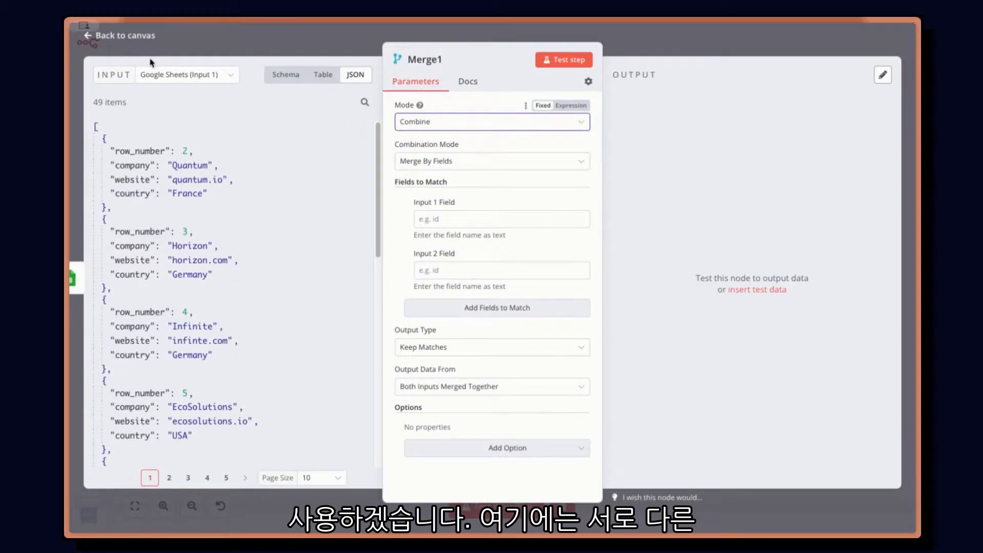
pyautogui.click(158, 76)
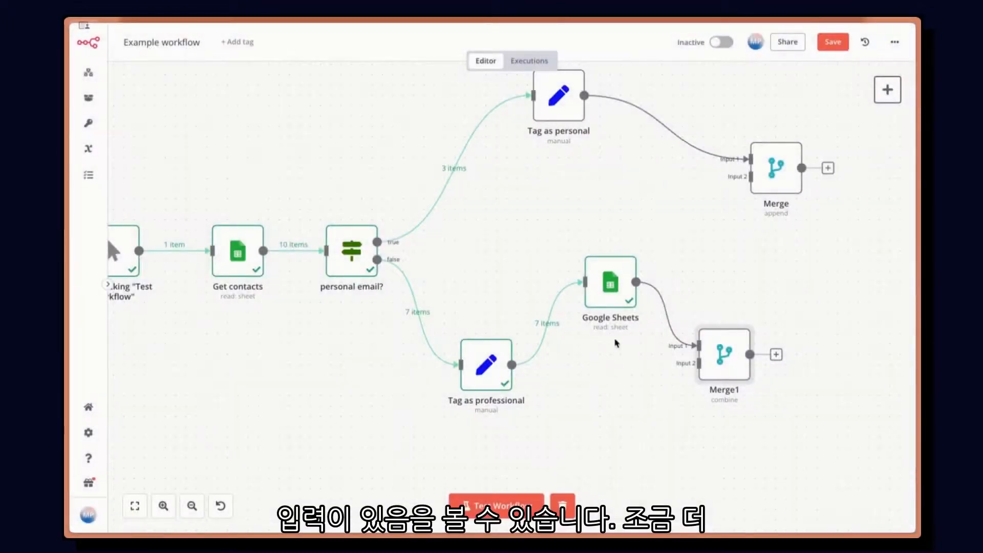
# Step: Rename the Google Sheets node to Get companies
pyautogui.doubleClick(617, 284)
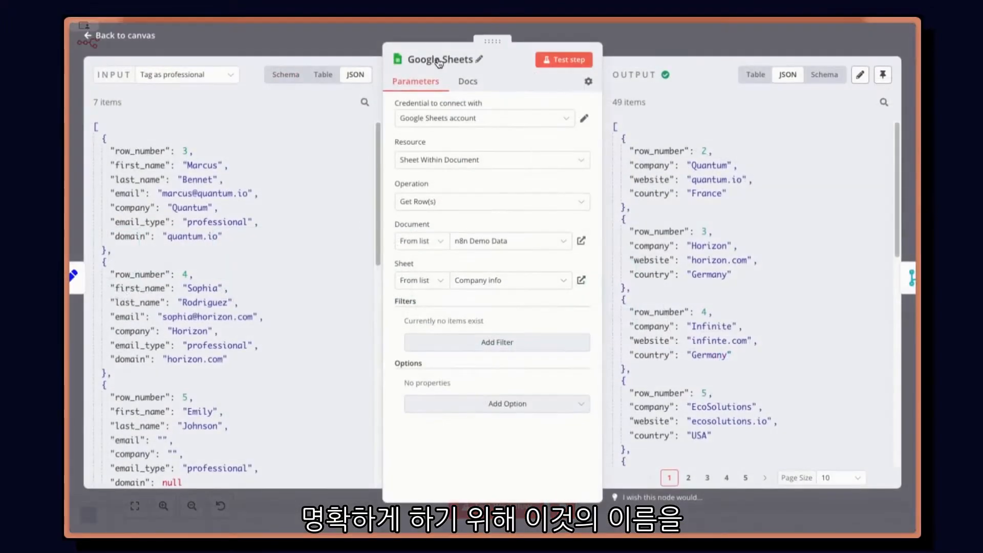
pyautogui.click(439, 60)
pyautogui.press('BackSpace')
pyautogui.write('Get c')
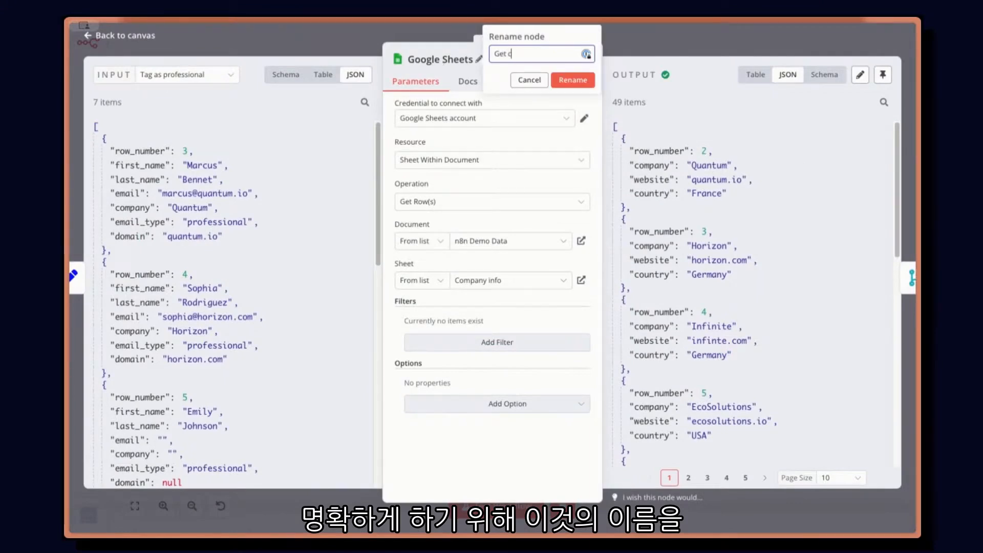
pyautogui.write('ompanies')
pyautogui.press('Return')
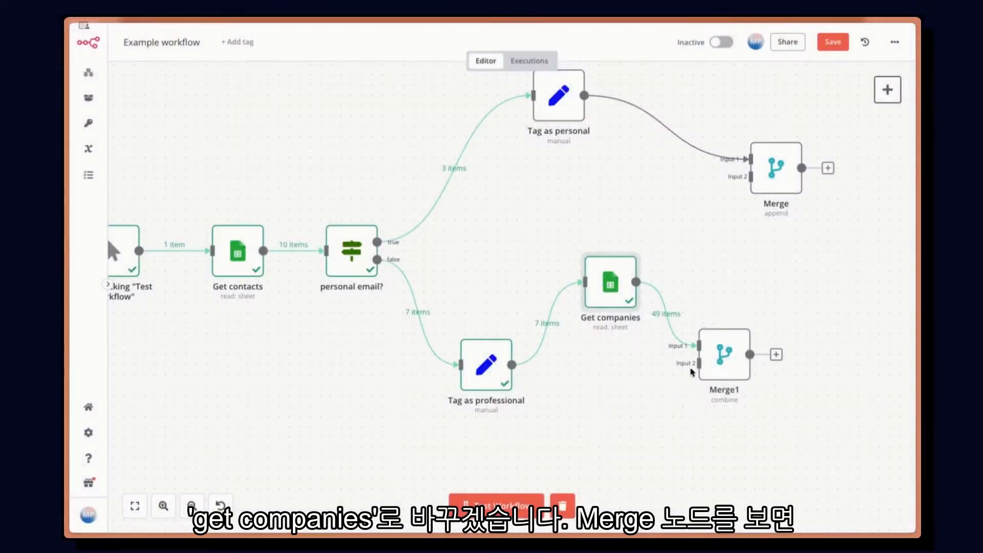
# Step: Examine Merge1's Input 1 and Input 2 matching fields and its list of input sources
pyautogui.moveTo(720, 358); pyautogui.dragTo(721, 368)
pyautogui.doubleClick(723, 368)
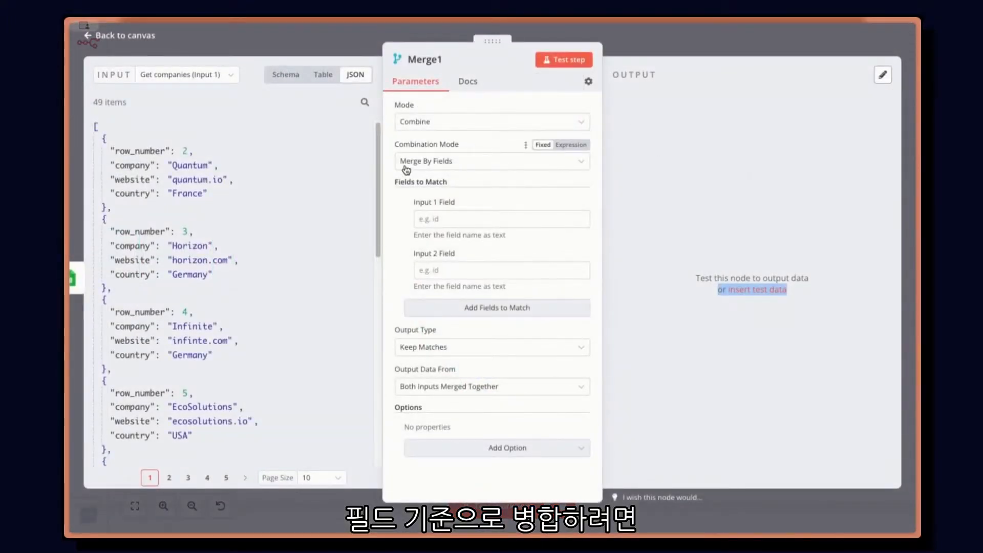
pyautogui.moveTo(416, 202); pyautogui.dragTo(454, 202)
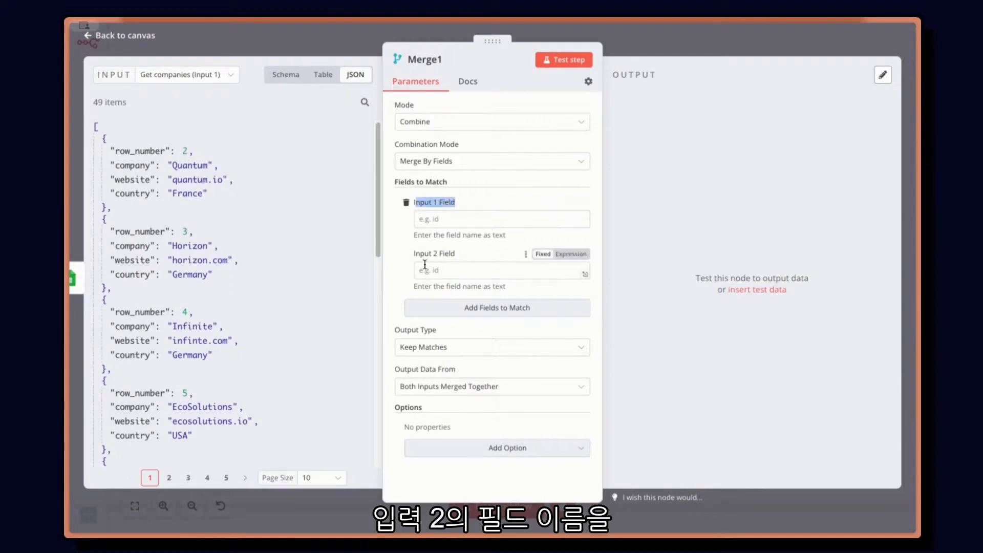
pyautogui.moveTo(415, 253); pyautogui.dragTo(493, 257)
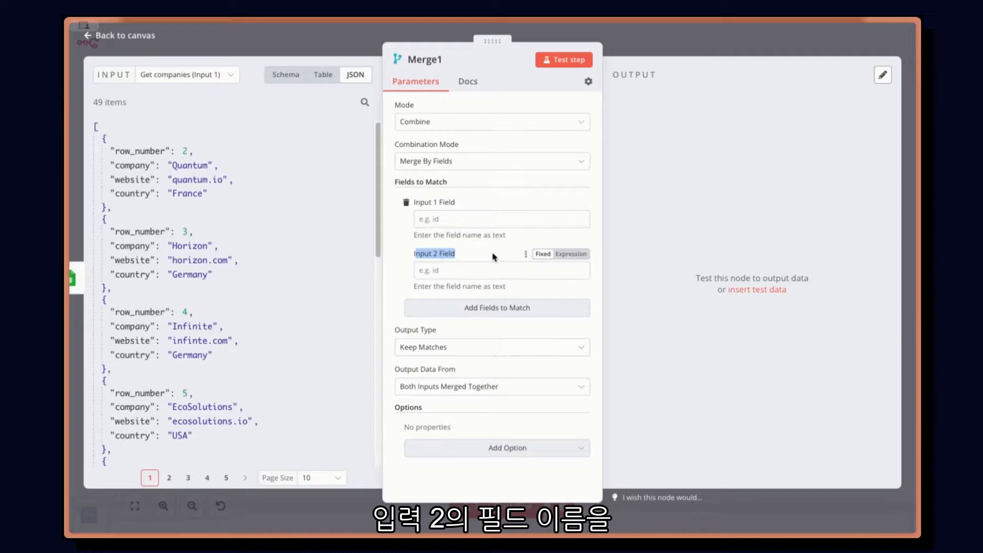
pyautogui.click(492, 257)
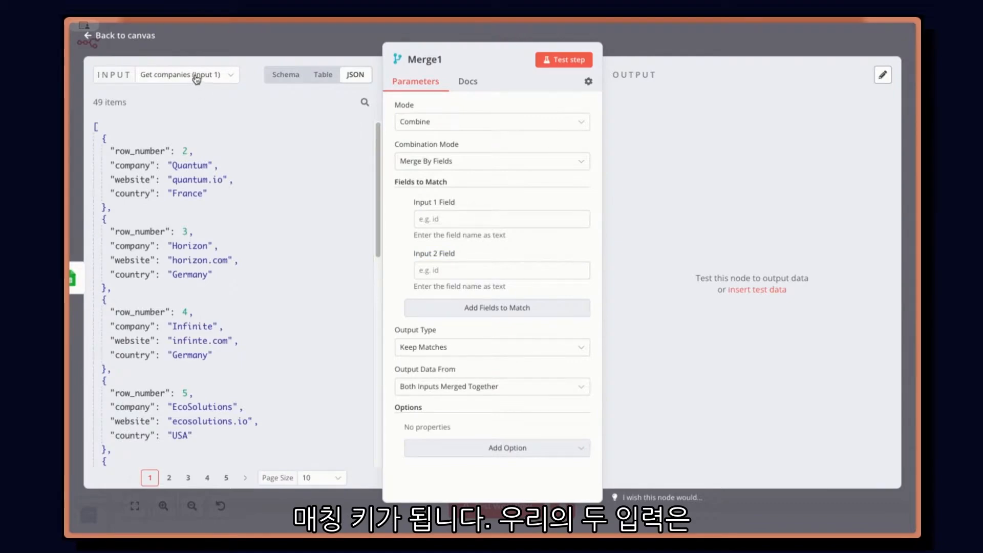
pyautogui.click(177, 77)
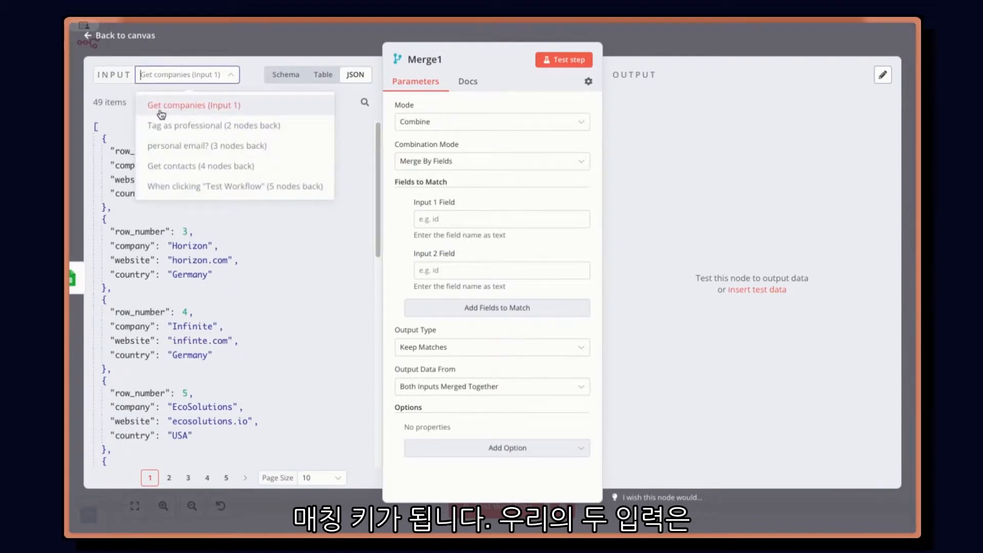
pyautogui.click(293, 38)
# Step: Connect Tag as professional to Merge1's Input 2 and review the node's list of input sources
pyautogui.moveTo(511, 365); pyautogui.dragTo(721, 367)
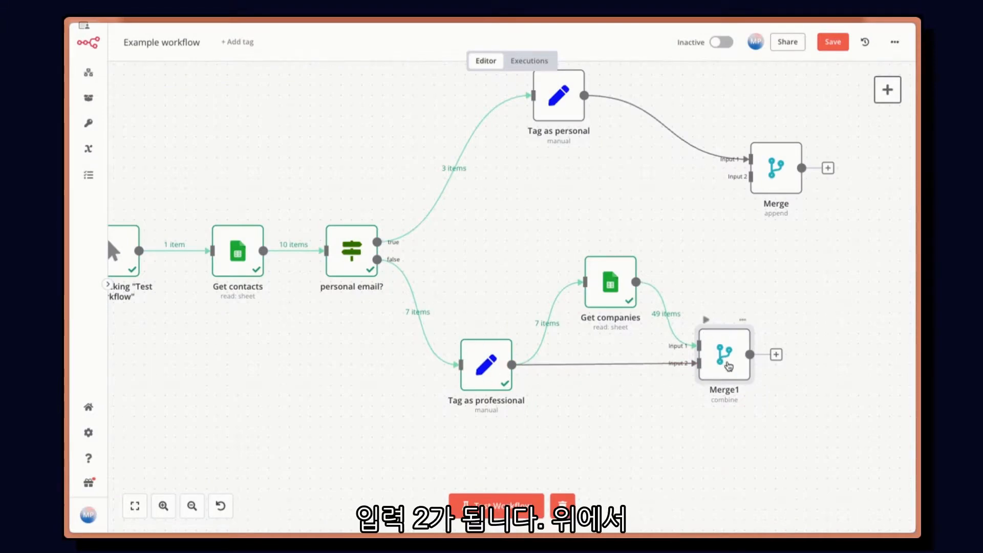
pyautogui.doubleClick(726, 365)
pyautogui.click(210, 75)
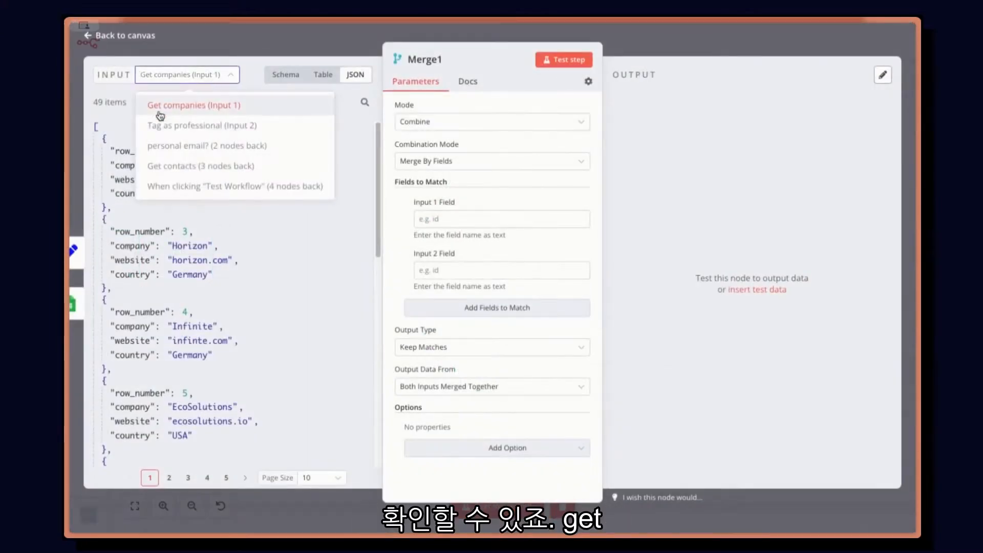
# Step: Set Merge1's fields to match to website for Input 1 and domain for Input 2, checking each input's data
pyautogui.click(208, 106)
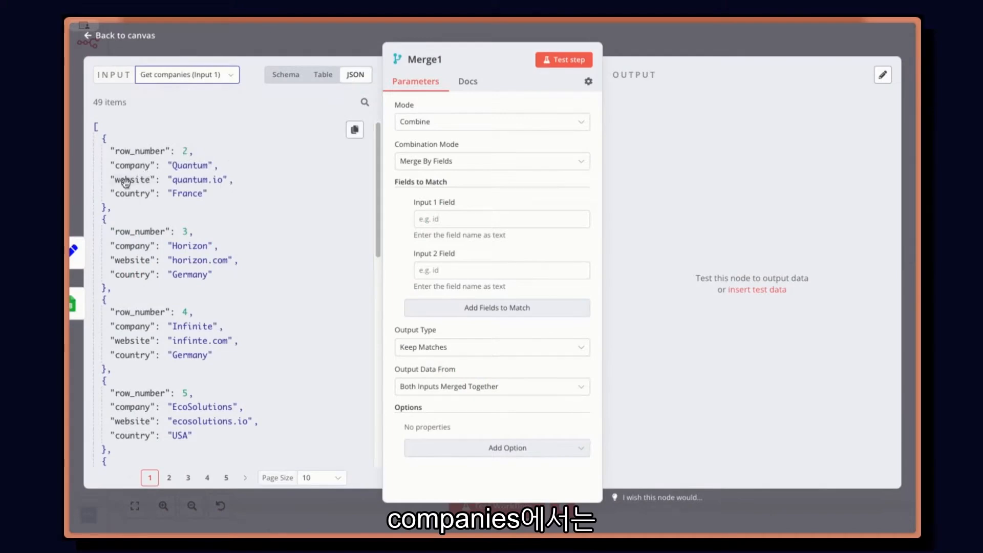
pyautogui.click(461, 218)
pyautogui.write('website')
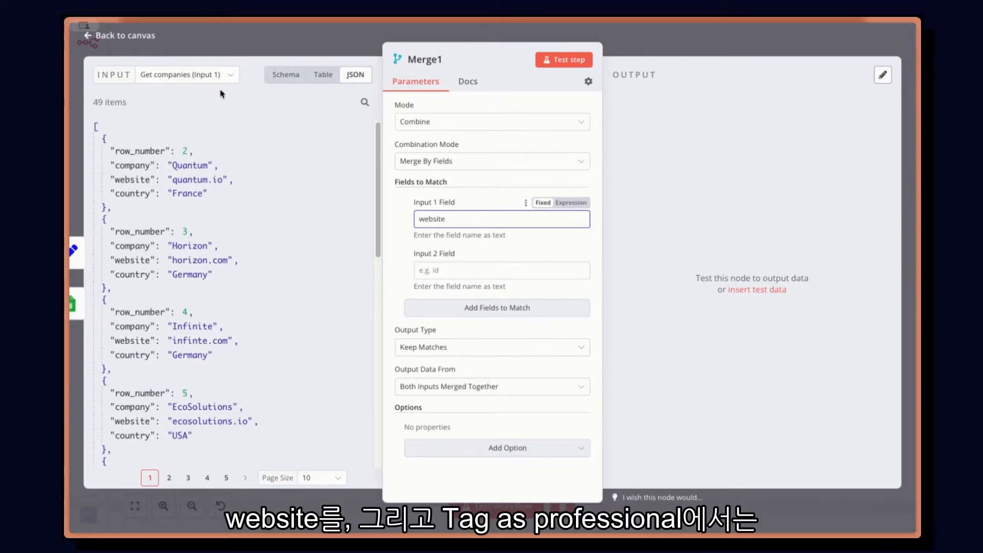
pyautogui.click(197, 77)
pyautogui.click(209, 129)
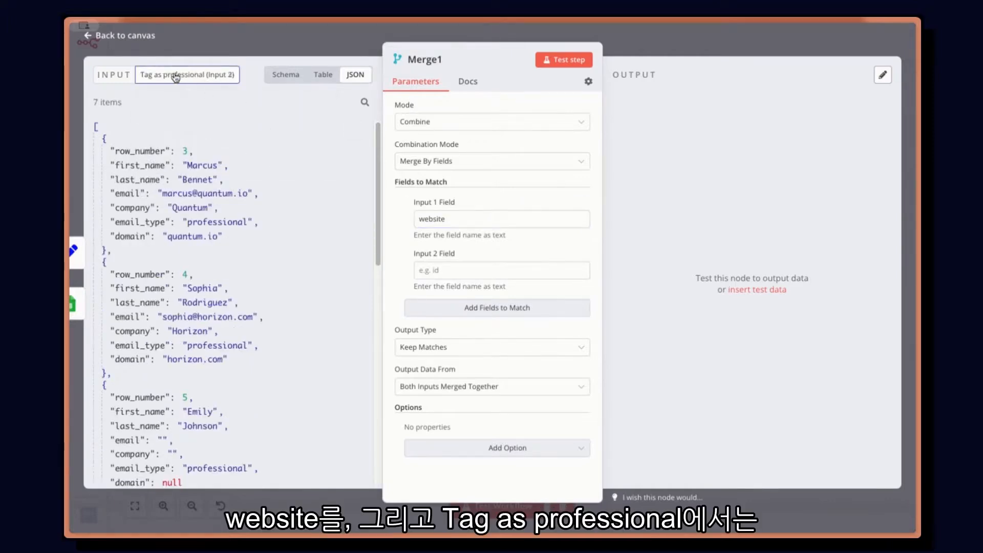
pyautogui.click(446, 270)
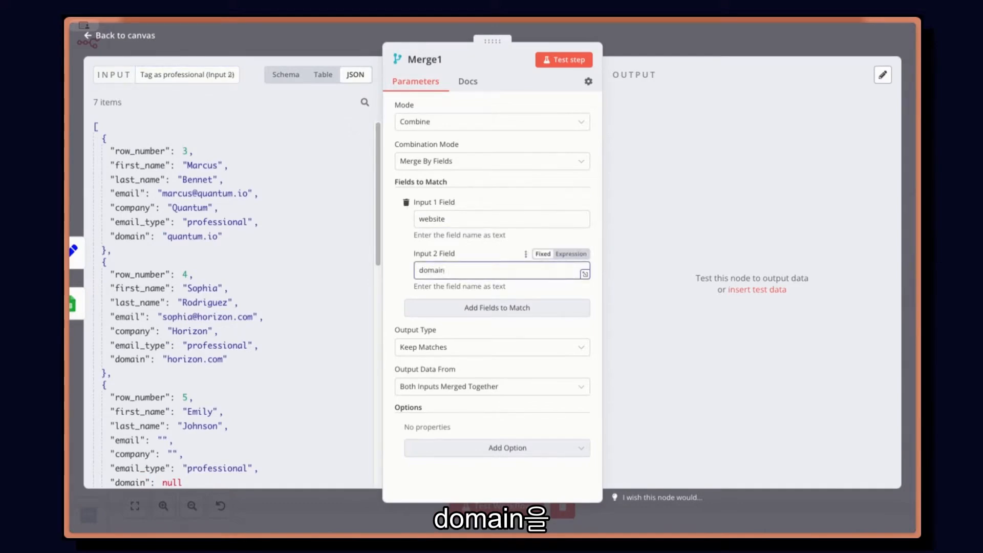
# Step: Set Merge1's output type to Enrich Input 2 and test the step
pyautogui.click(440, 348)
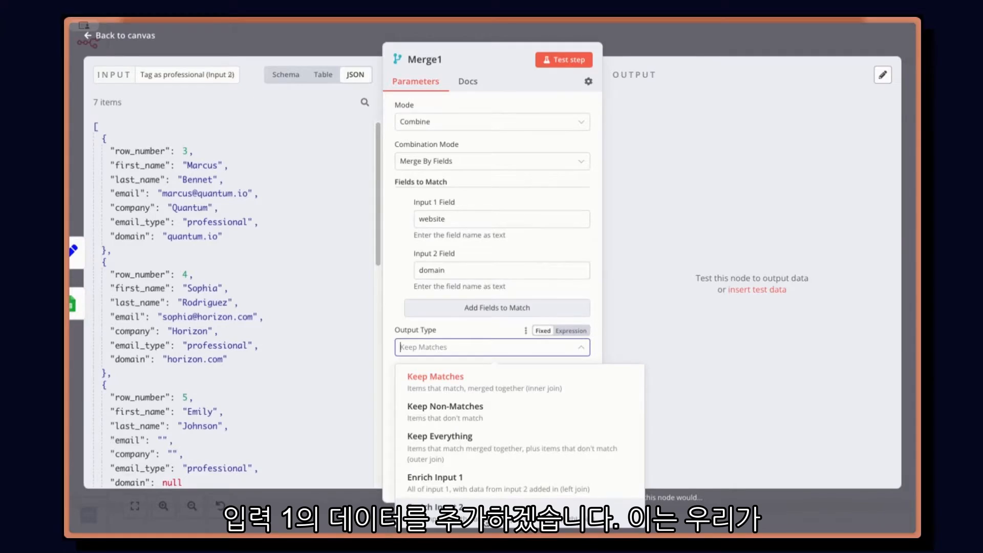
pyautogui.click(446, 507)
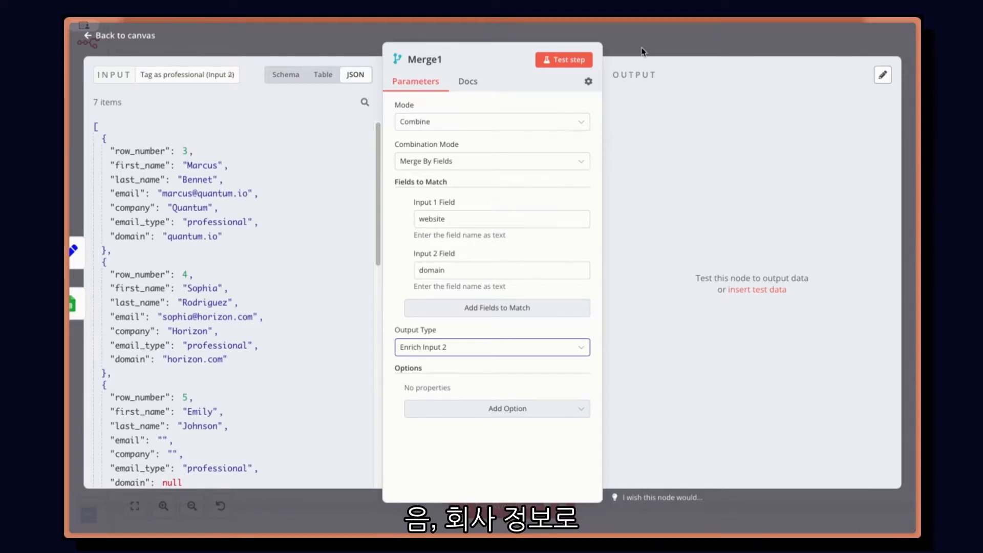
pyautogui.click(563, 60)
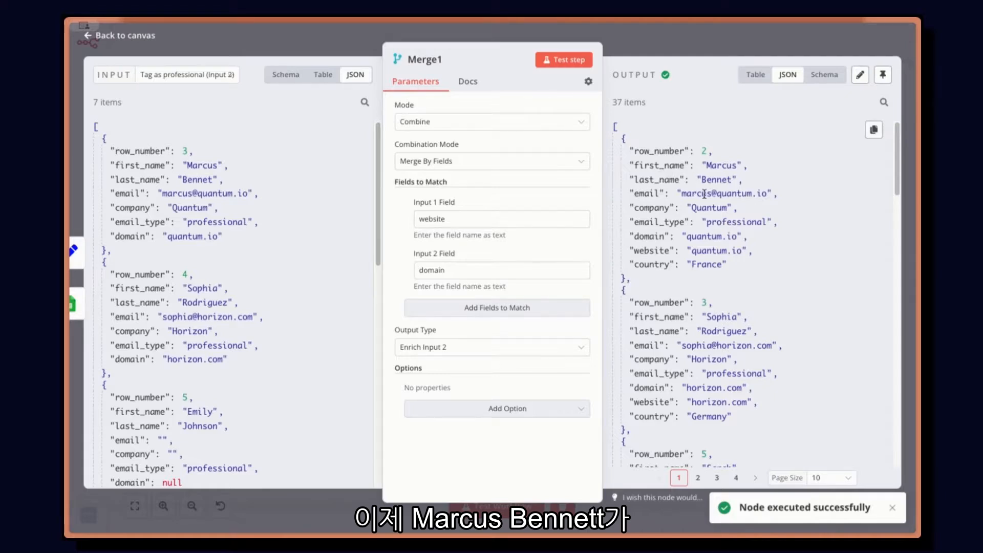
# Step: Examine the name, email, website and country fields of Merge1's first output item, and review the available combination modes
pyautogui.doubleClick(722, 165)
pyautogui.doubleClick(716, 180)
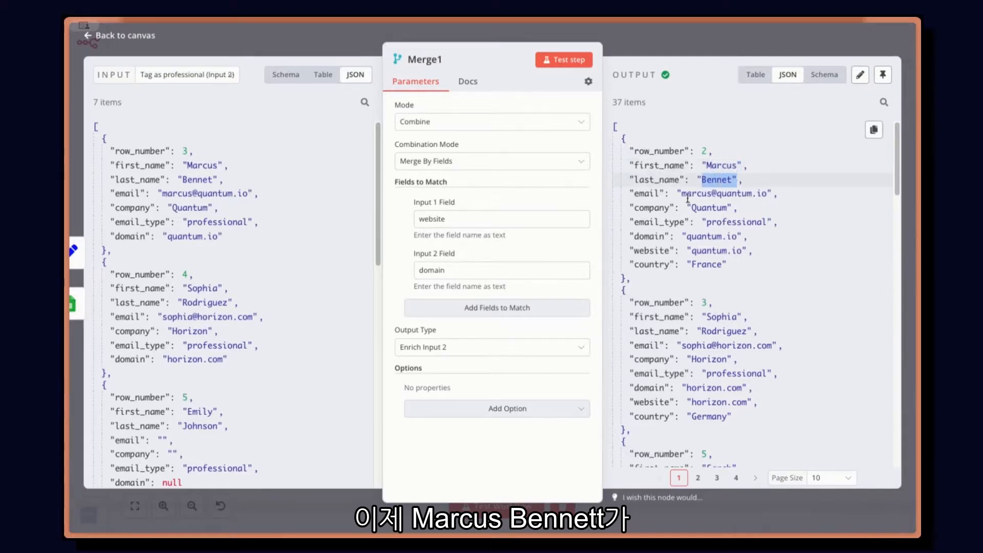
pyautogui.doubleClick(696, 194)
pyautogui.tripleClick(716, 194)
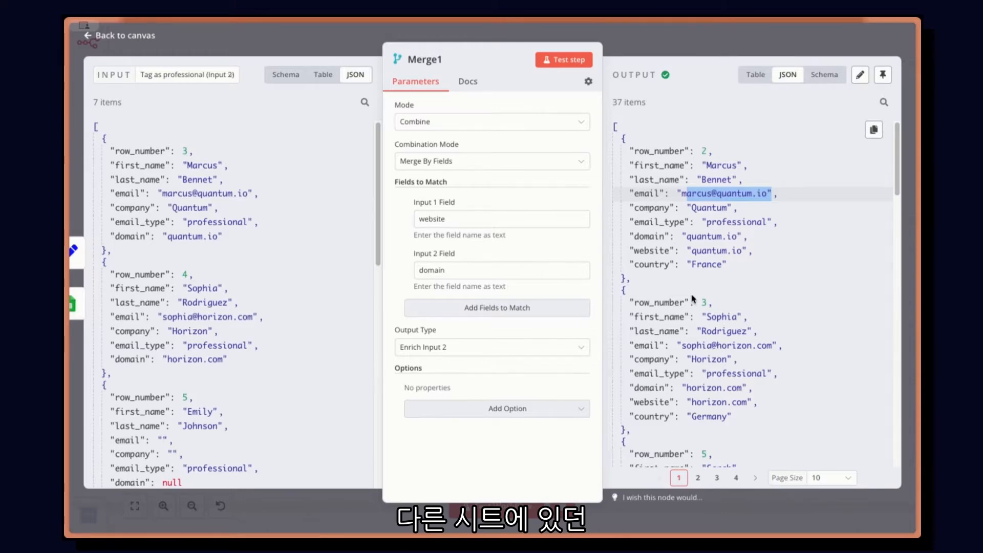
pyautogui.moveTo(649, 250); pyautogui.dragTo(752, 249)
pyautogui.moveTo(649, 264); pyautogui.dragTo(730, 265)
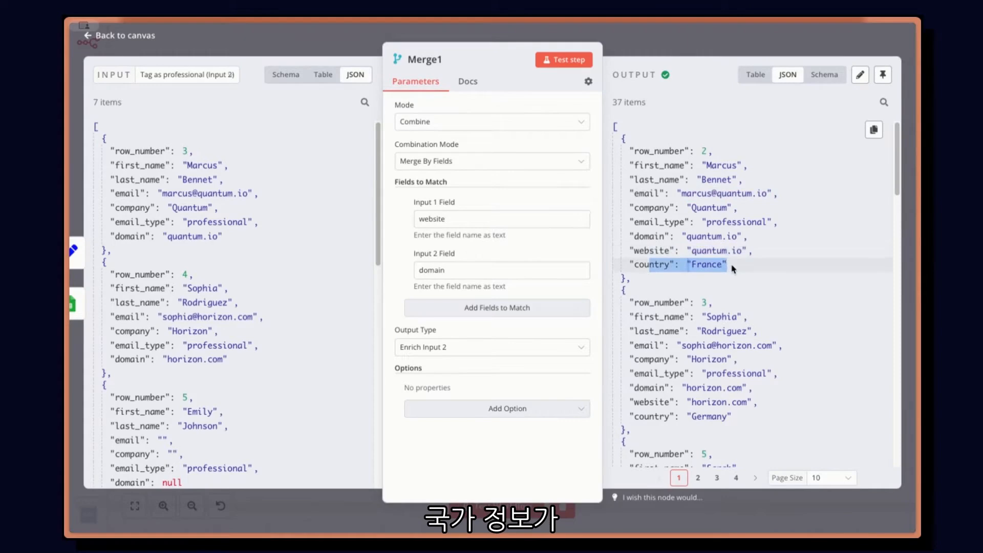
pyautogui.click(776, 271)
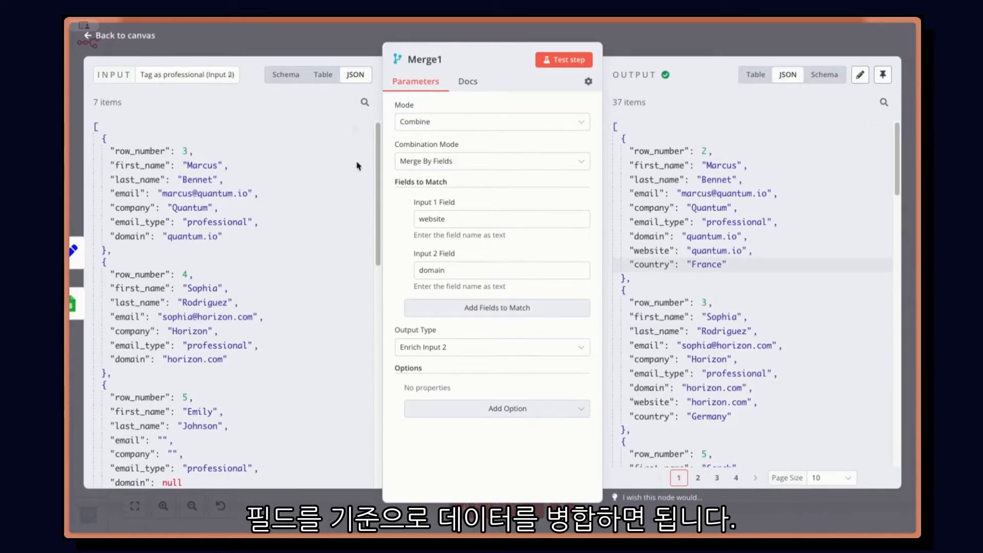
pyautogui.click(444, 161)
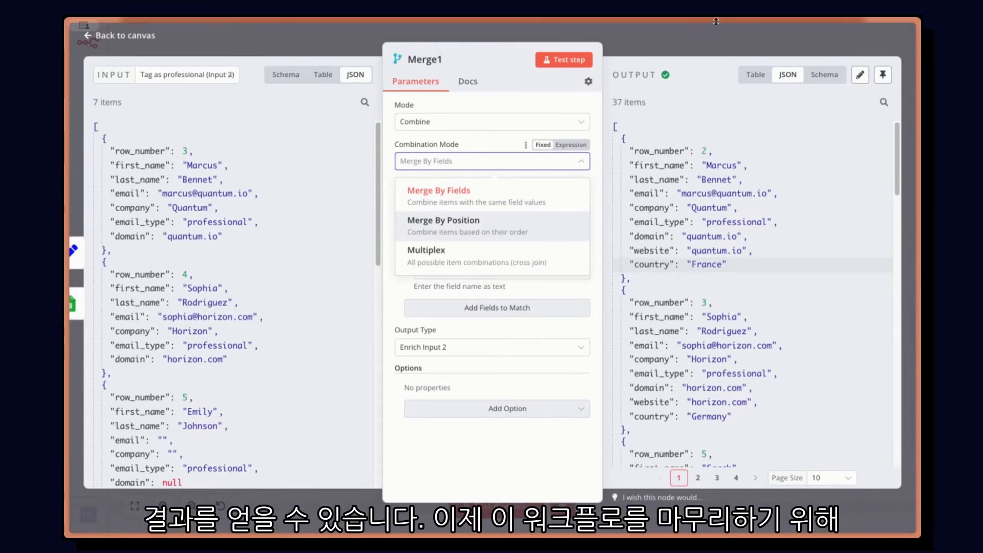
pyautogui.click(705, 53)
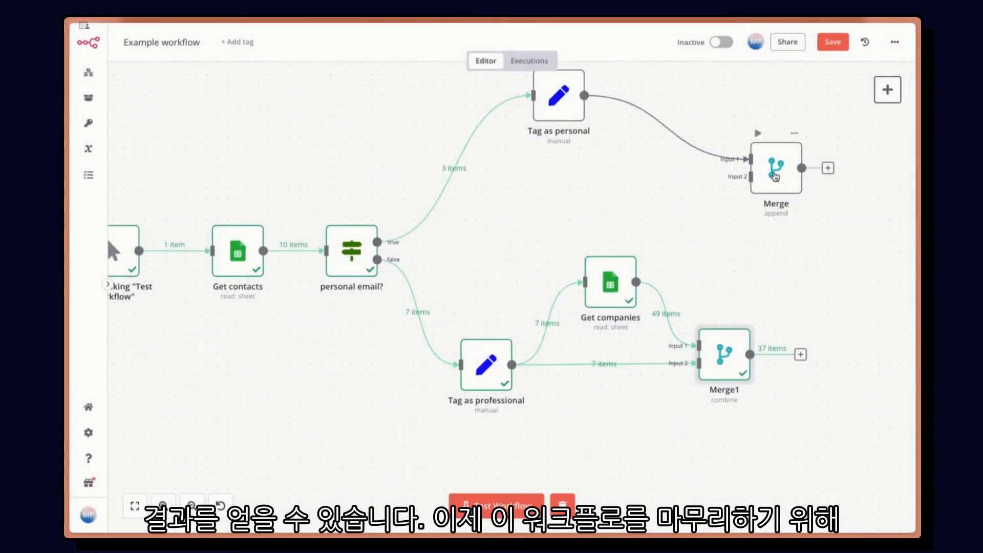
# Step: Connect Merge1 to Input 2 of the final Merge node and test the workflow, aligning Tag as personal above Get companies
pyautogui.moveTo(749, 354); pyautogui.dragTo(888, 267)
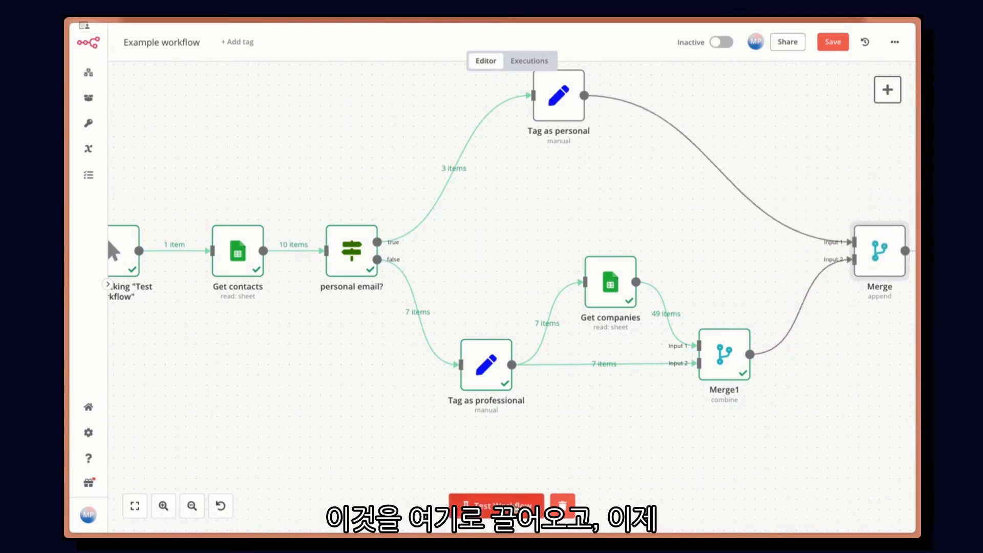
pyautogui.click(496, 505)
pyautogui.scroll(-2, 626, 311)
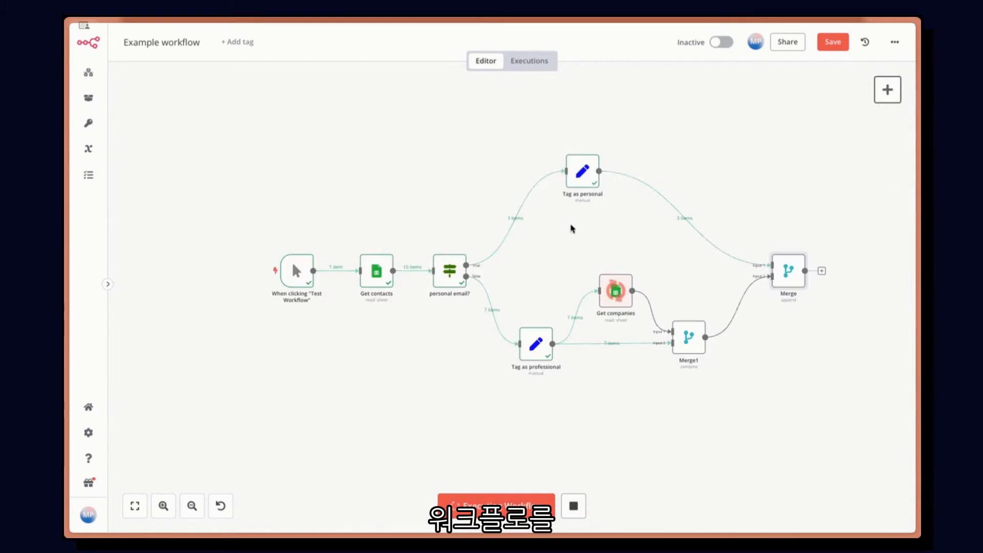
pyautogui.moveTo(586, 186); pyautogui.dragTo(619, 192)
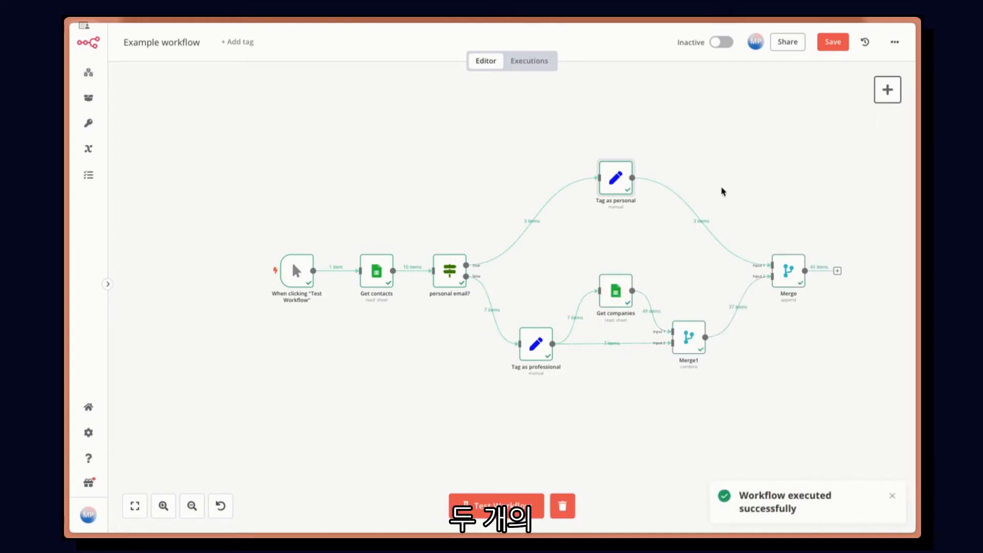
# Step: Enable Execute Once in the settings of the Get companies node and return to the canvas
pyautogui.scroll(5, 718, 324)
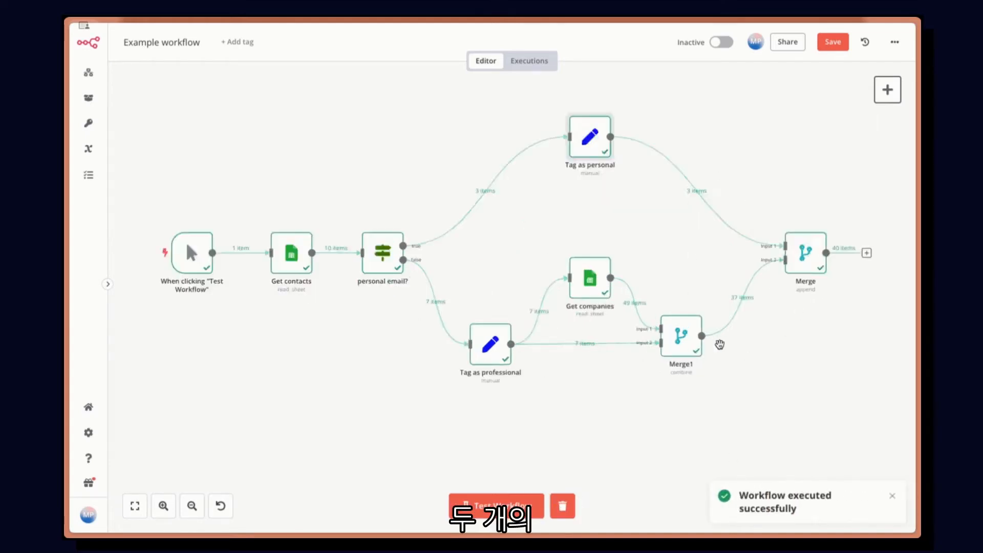
pyautogui.doubleClick(569, 257)
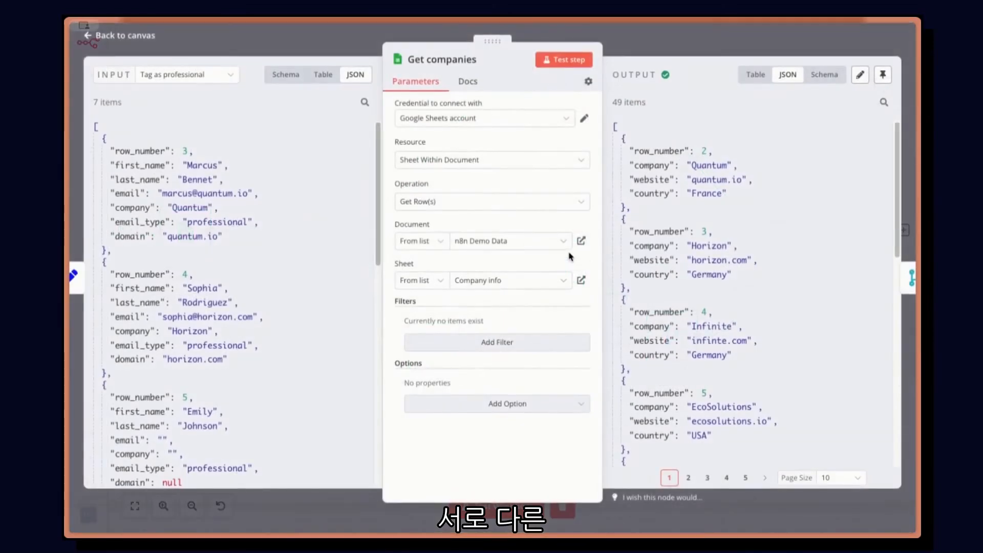
pyautogui.click(650, 50)
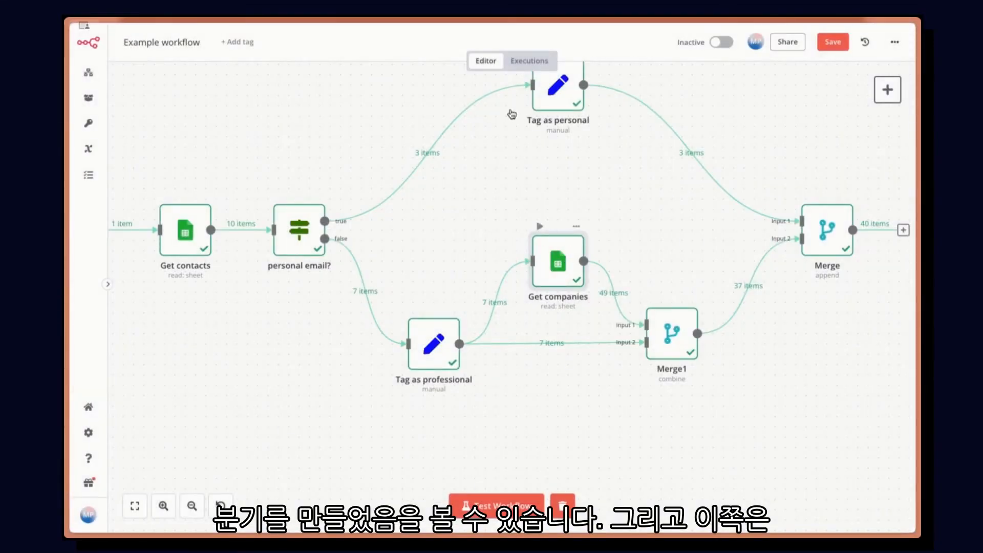
pyautogui.doubleClick(566, 260)
pyautogui.click(588, 82)
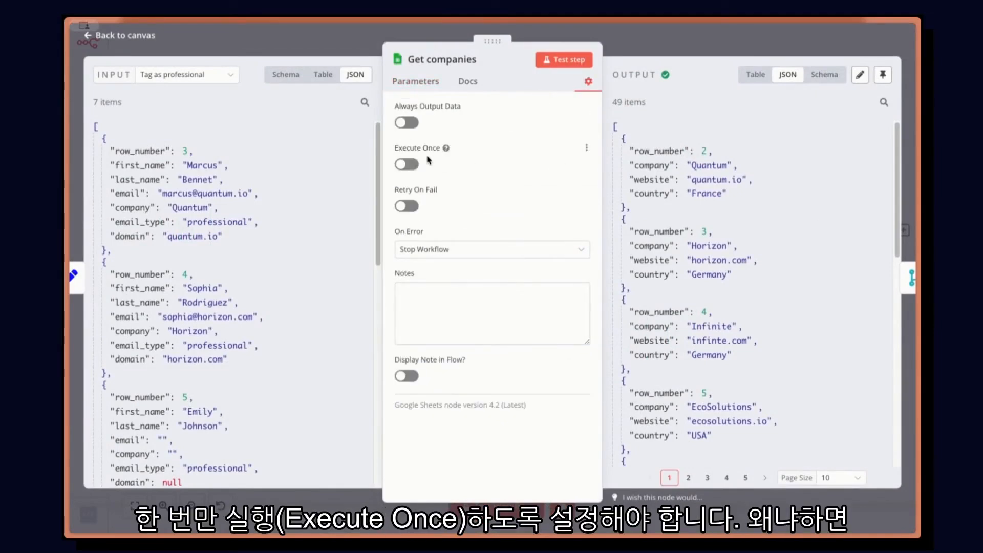
pyautogui.click(414, 165)
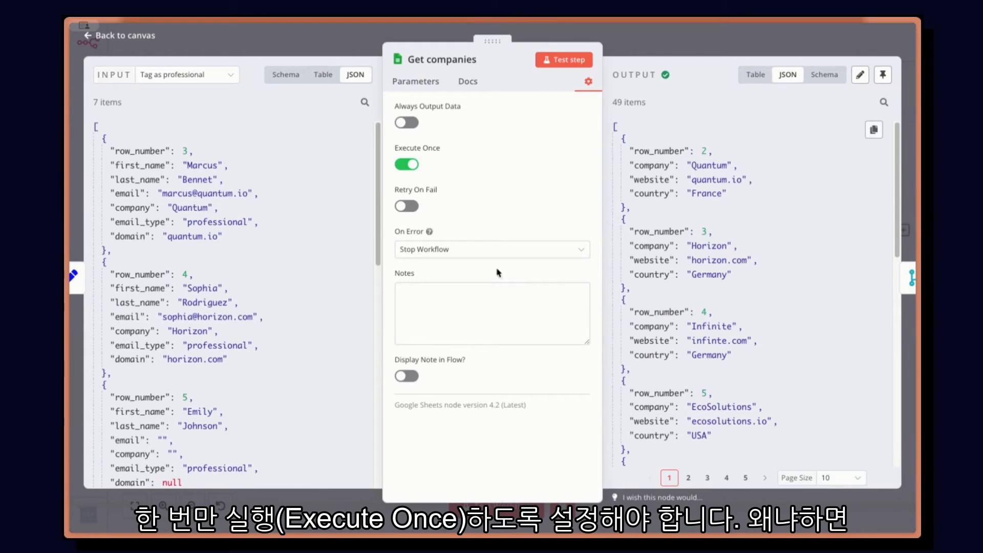
pyautogui.click(629, 54)
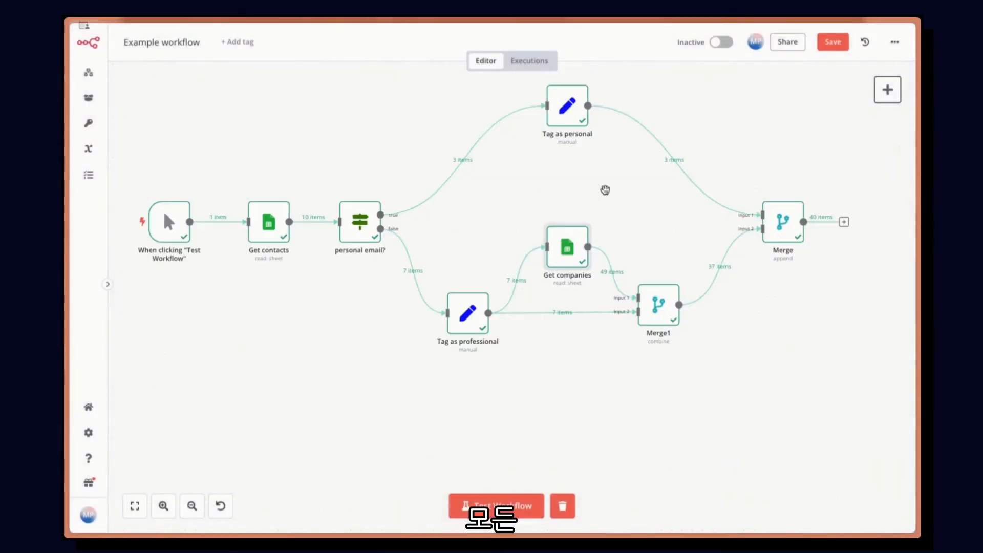
# Step: Test the whole workflow again and move Tag as professional slightly closer to the personal email? node
pyautogui.click(512, 504)
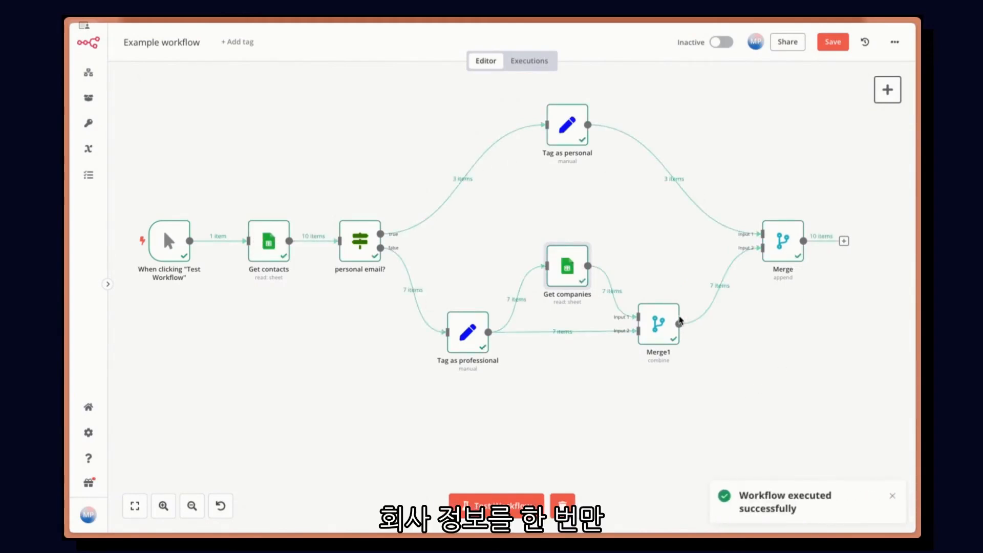
pyautogui.scroll(1, 678, 325)
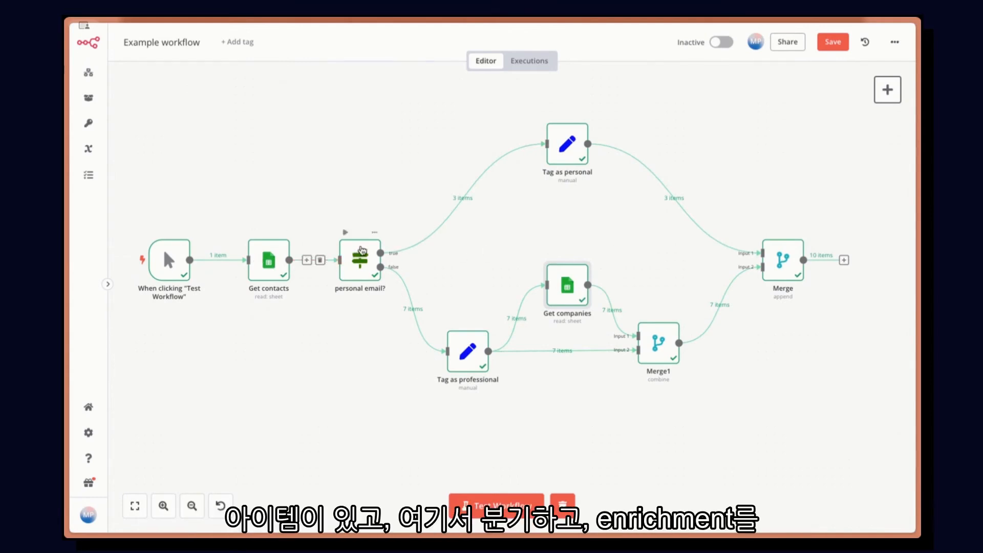
pyautogui.moveTo(468, 351)
pyautogui.mouseDown()
pyautogui.moveTo(567, 418)
pyautogui.moveTo(483, 352)
pyautogui.moveTo(464, 357)
pyautogui.mouseUp()
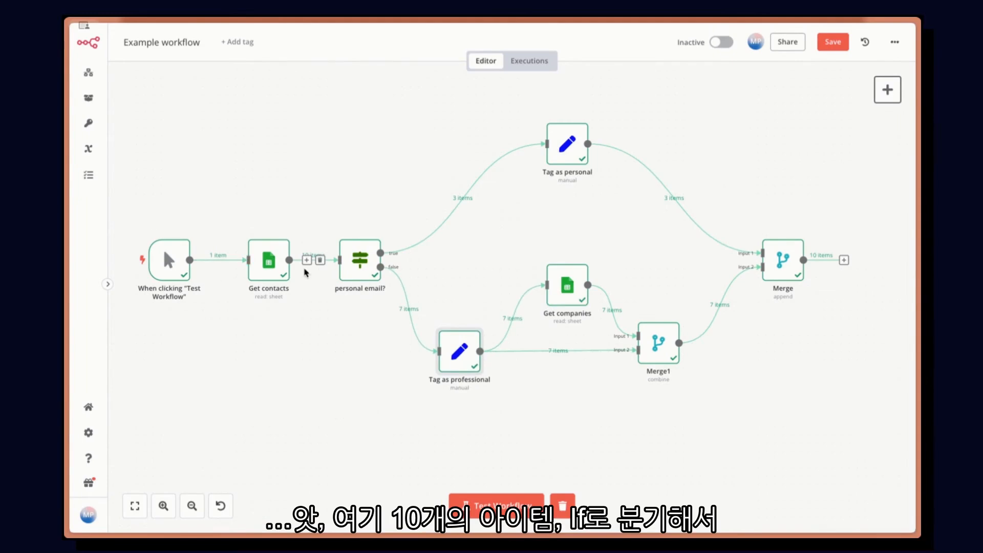